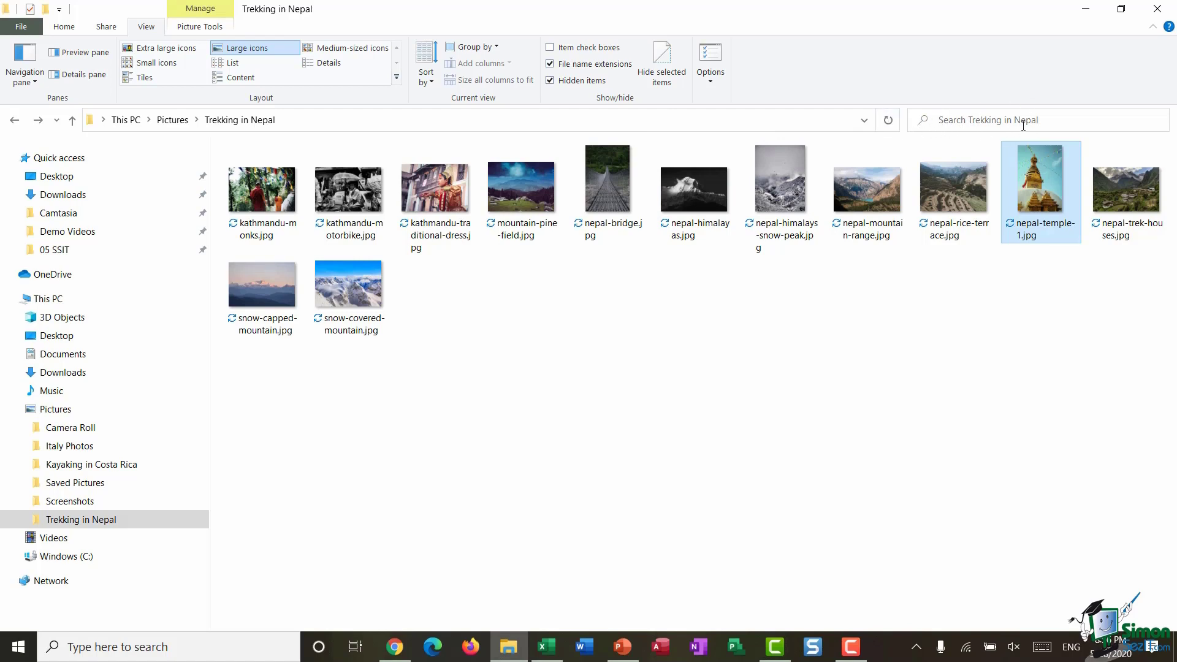
Search the Trekking in Nepal folder for 'mountain', listing the four matching JPG photos
{"action": "left_click", "coordinate": [974, 119]}
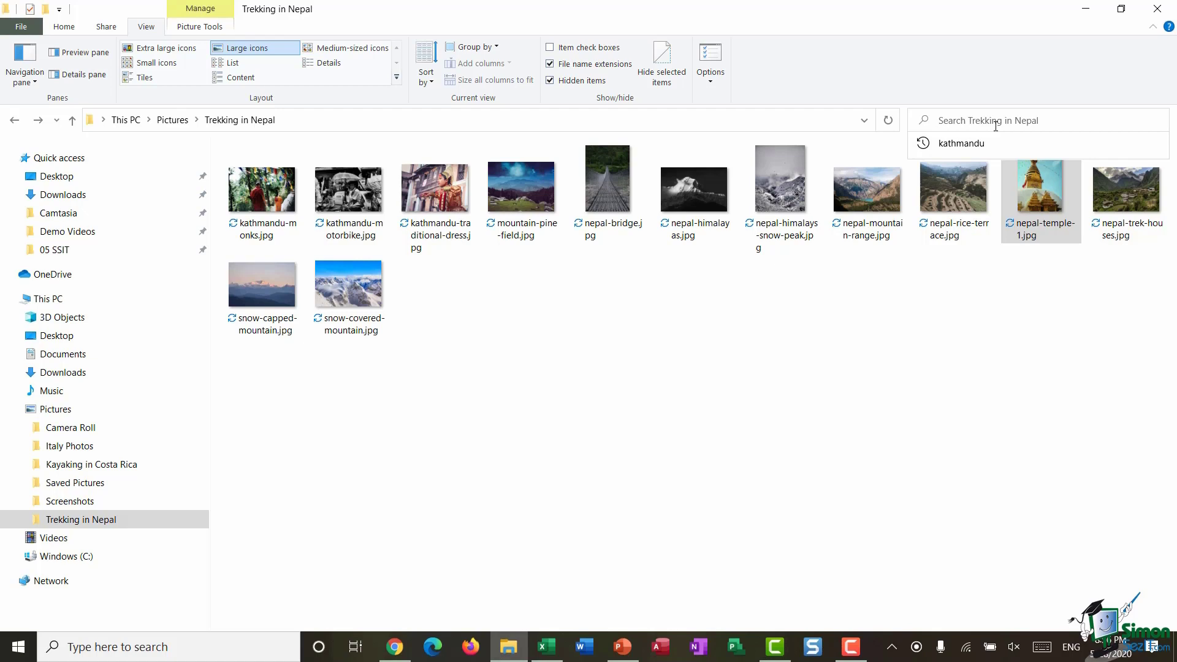
{"action": "type", "text": "mounts"}
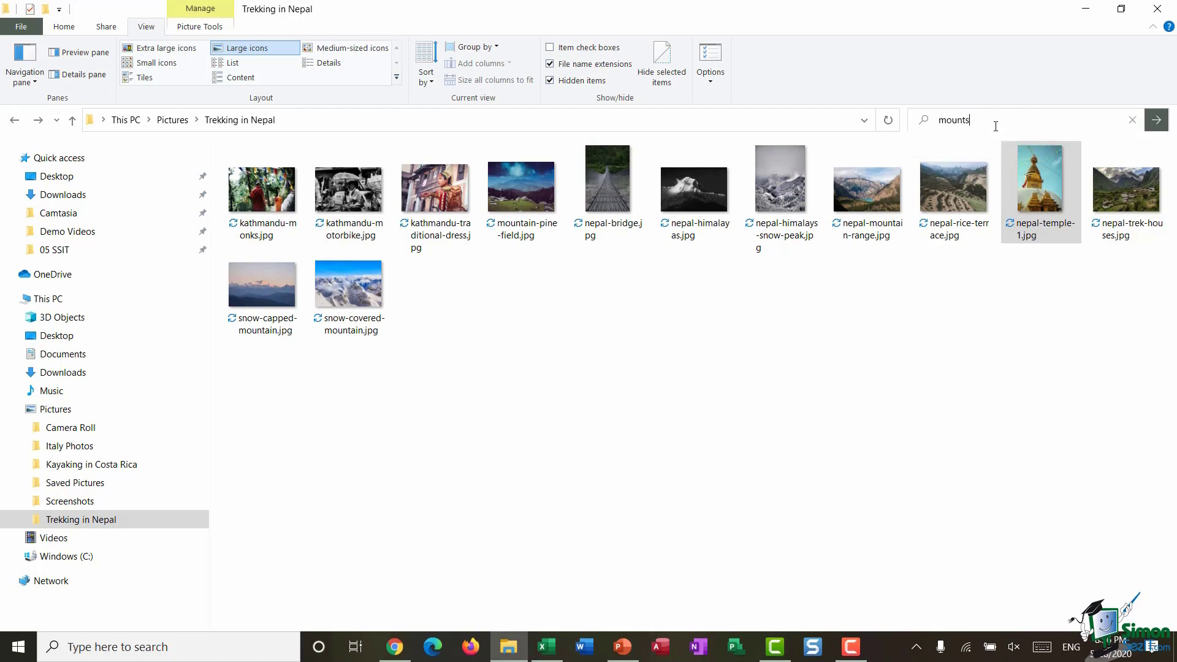
{"action": "key", "text": "BackSpace"}
{"action": "type", "text": "ain"}
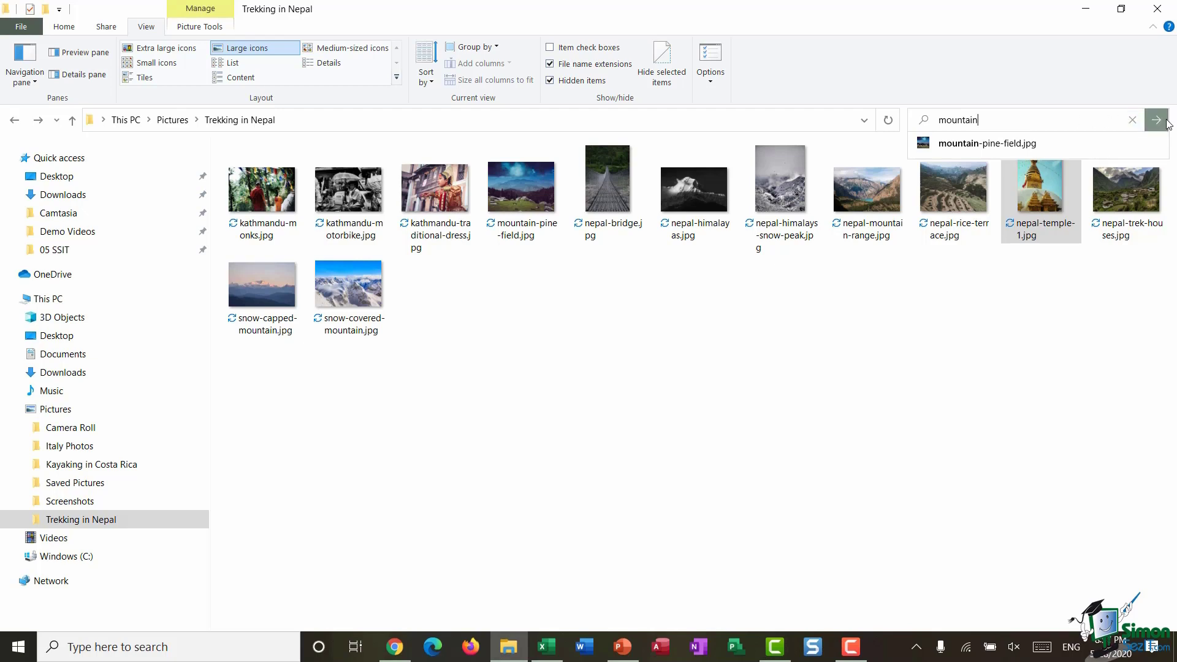
{"action": "left_click", "coordinate": [1160, 122]}
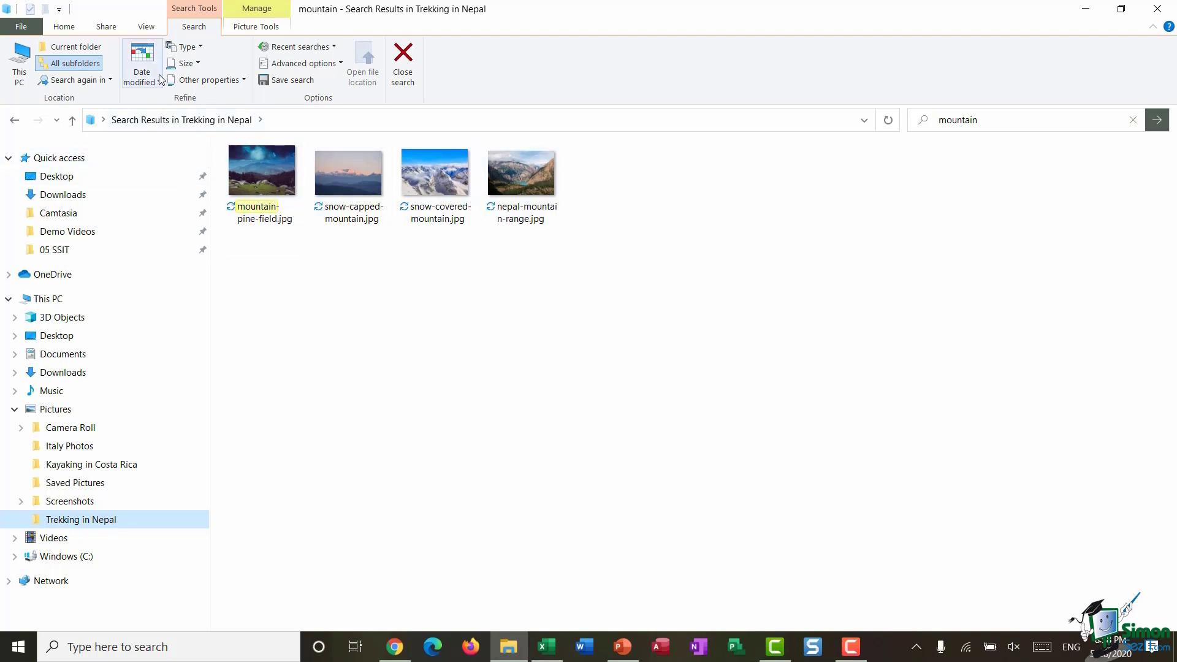
Review the Date modified, Type and Size filters, then show Other properties like Date taken, Tags and Rating
{"action": "left_click", "coordinate": [142, 68]}
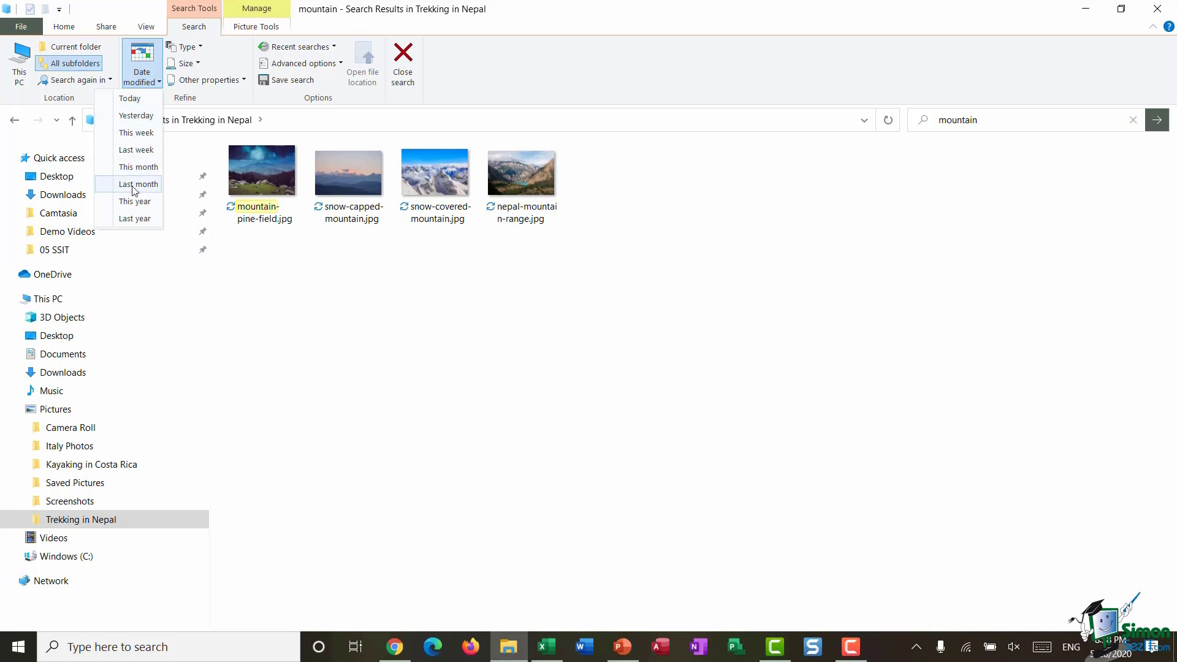
{"action": "left_click", "coordinate": [200, 49]}
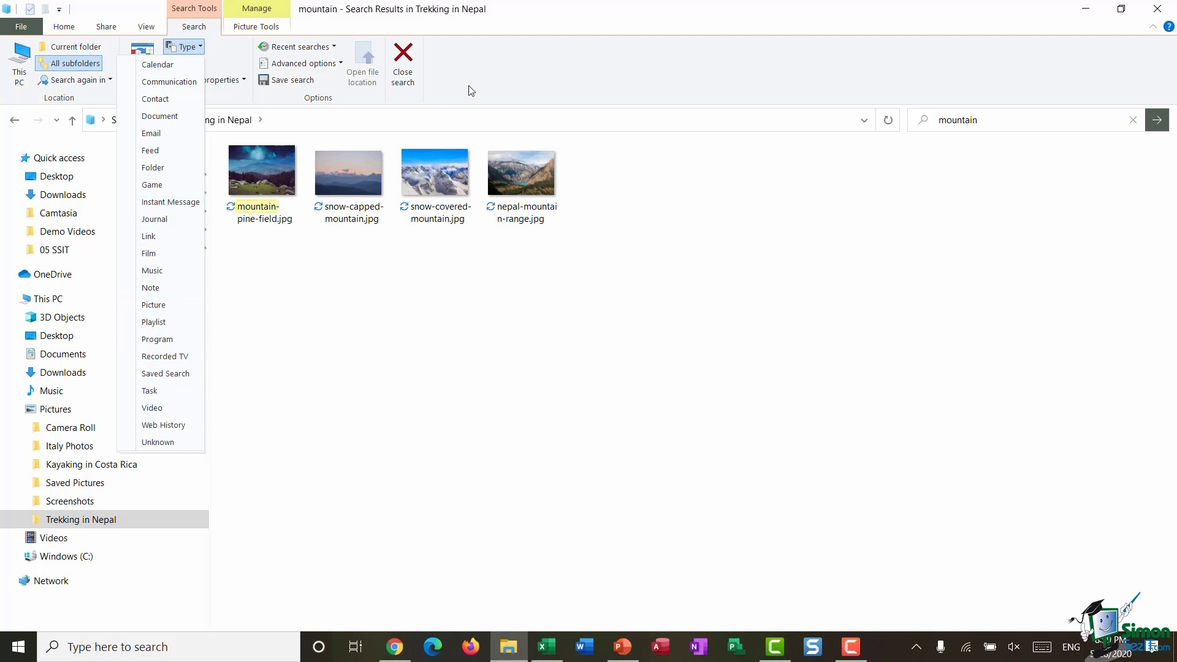
{"action": "left_click", "coordinate": [196, 63]}
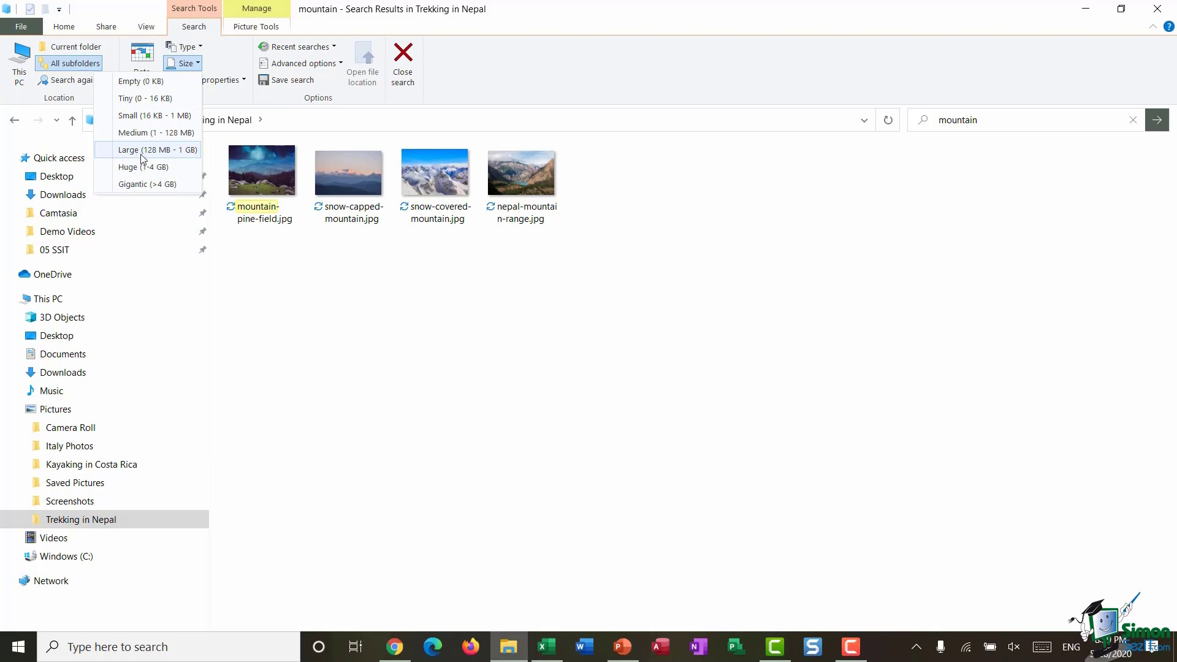
{"action": "left_click", "coordinate": [534, 82]}
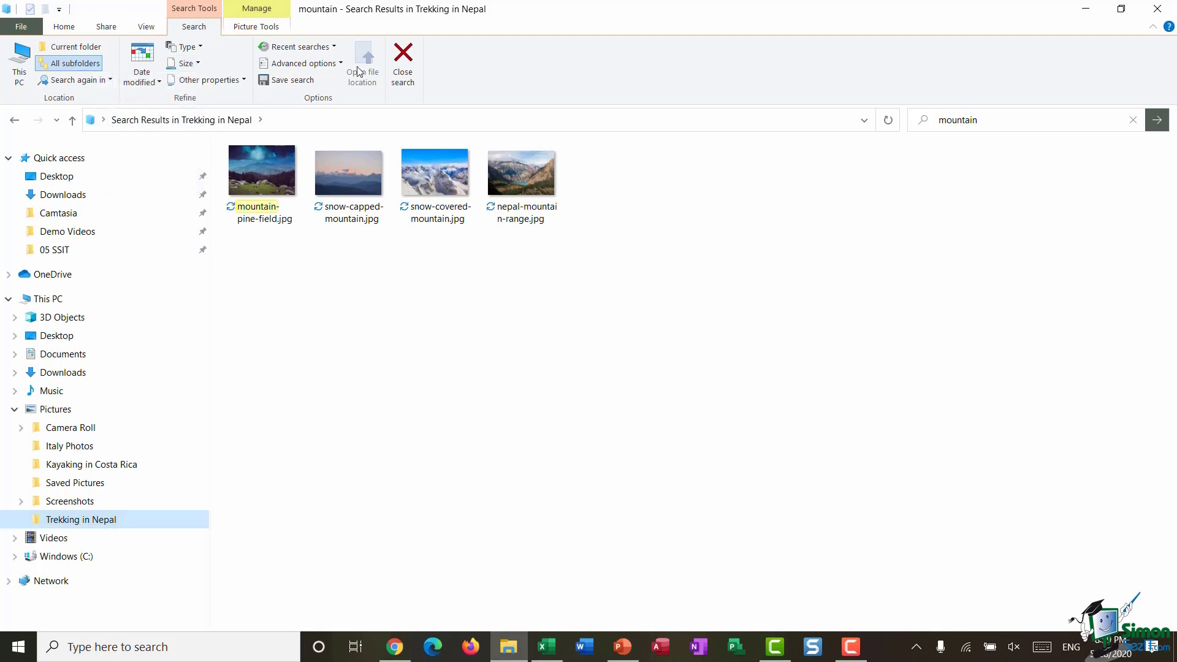
{"action": "left_click", "coordinate": [243, 81]}
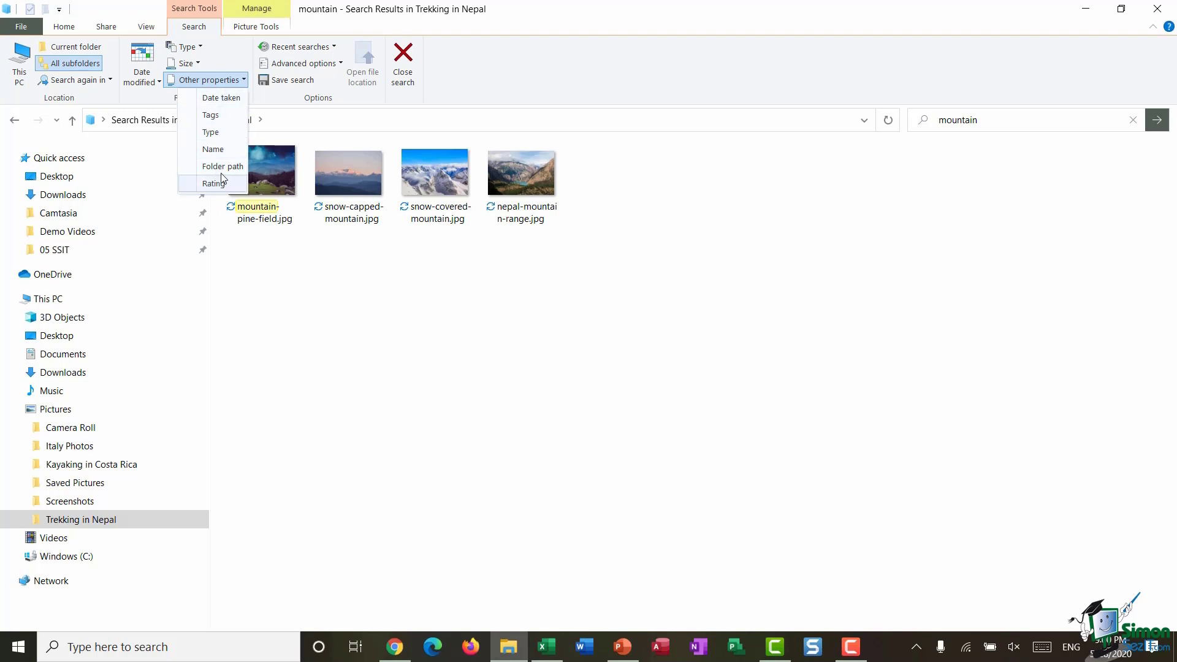
Rerun the earlier 'kathmandu' search from Recent searches
{"action": "left_click", "coordinate": [615, 103]}
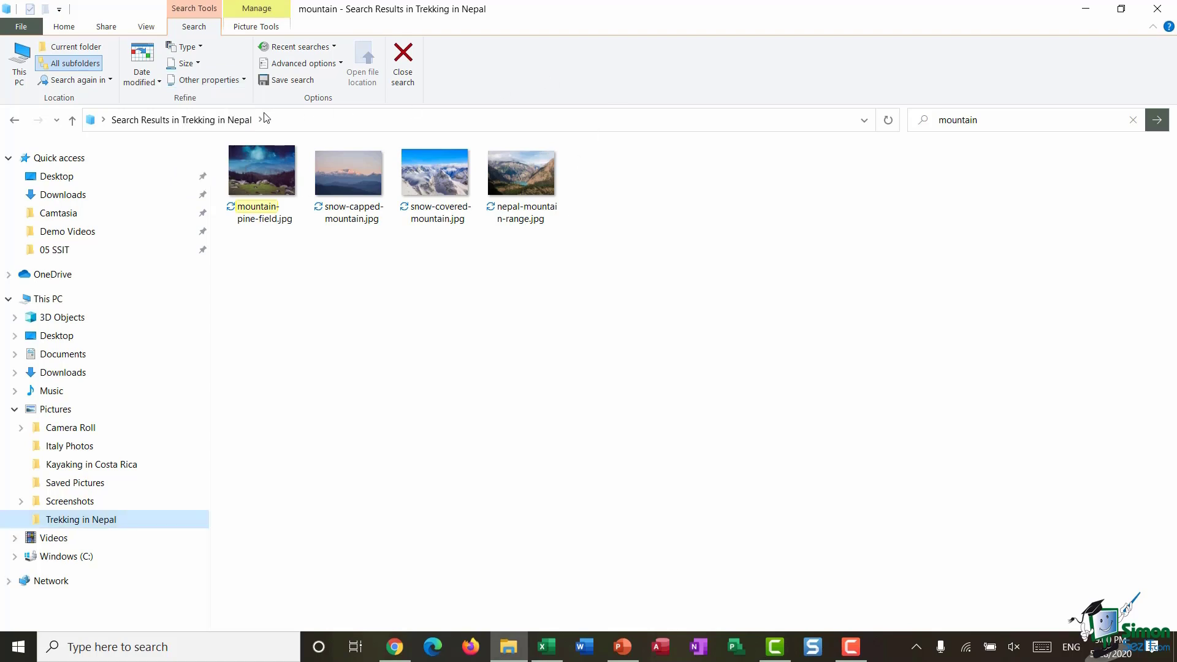
{"action": "left_click", "coordinate": [332, 47]}
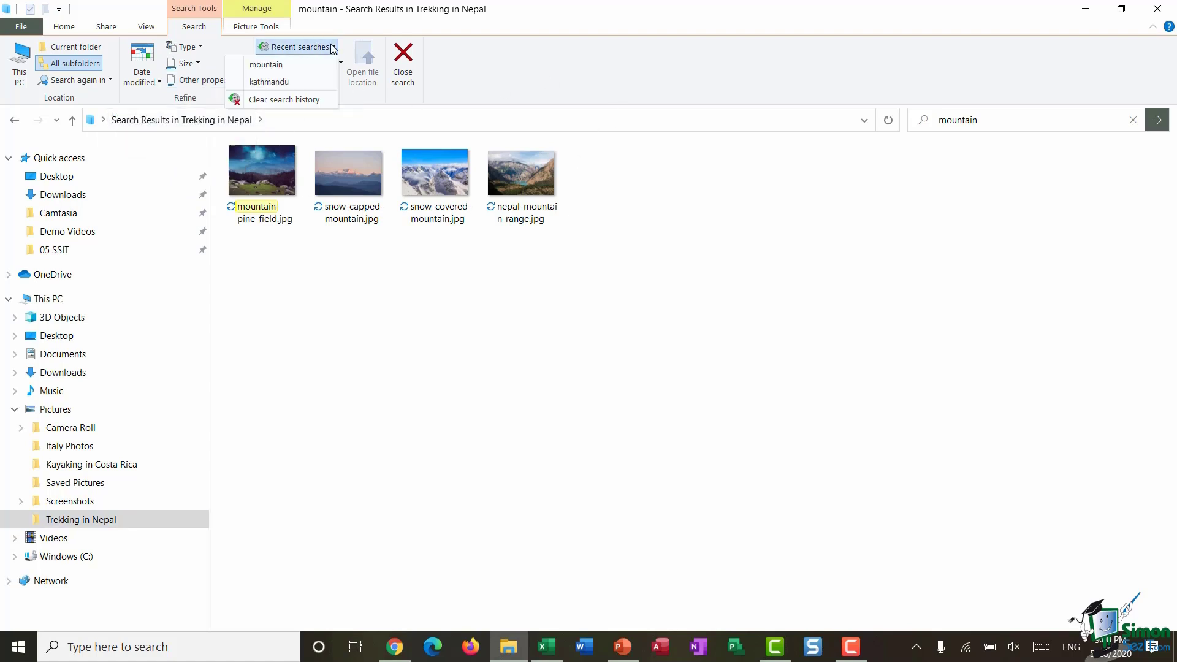
{"action": "left_click", "coordinate": [297, 89]}
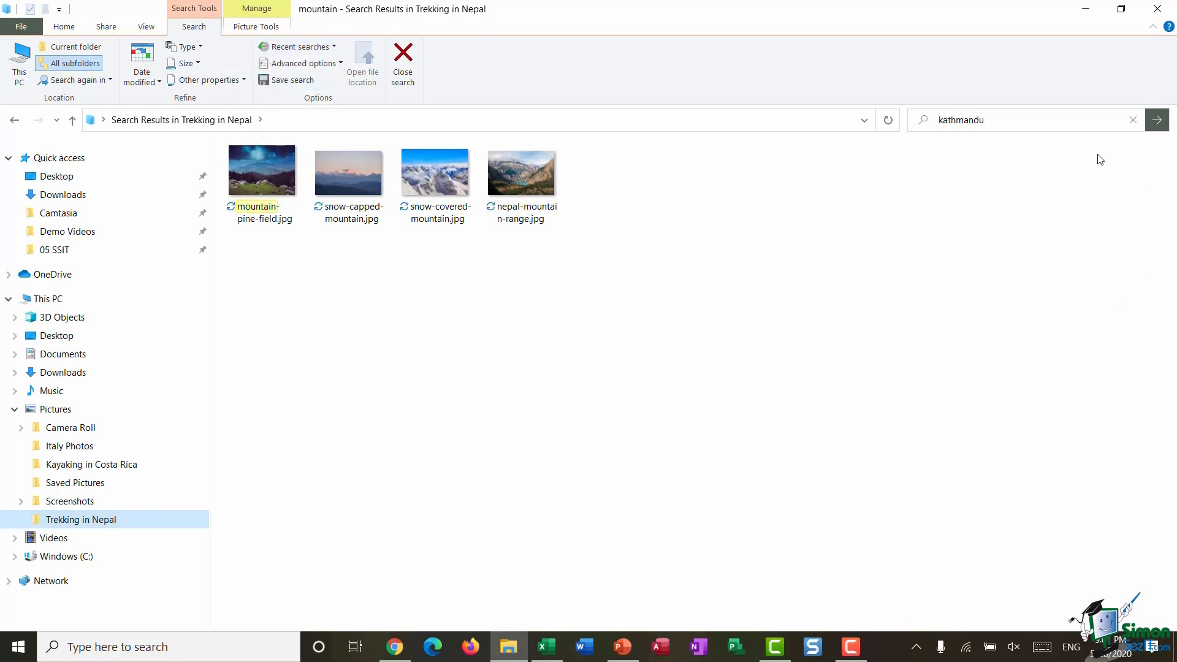
{"action": "left_click", "coordinate": [1022, 123]}
{"action": "key", "text": "Return"}
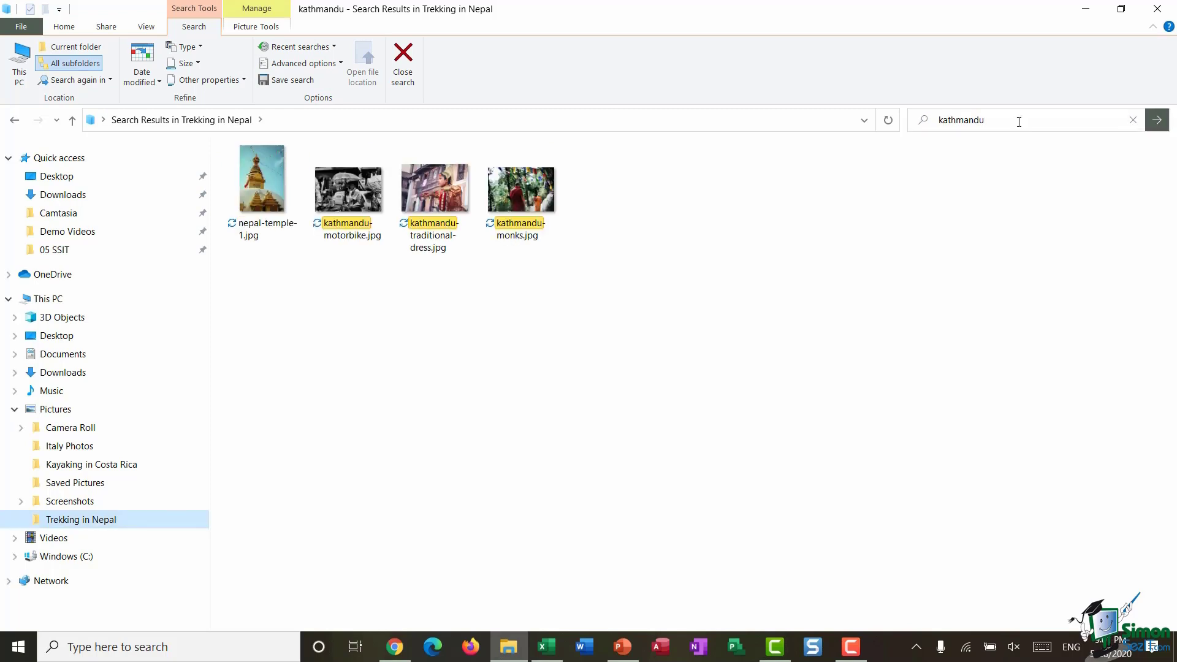
Rerun the 'mountain' search and show Advanced options, with File contents enabled for non-indexed locations
{"action": "left_click", "coordinate": [325, 48]}
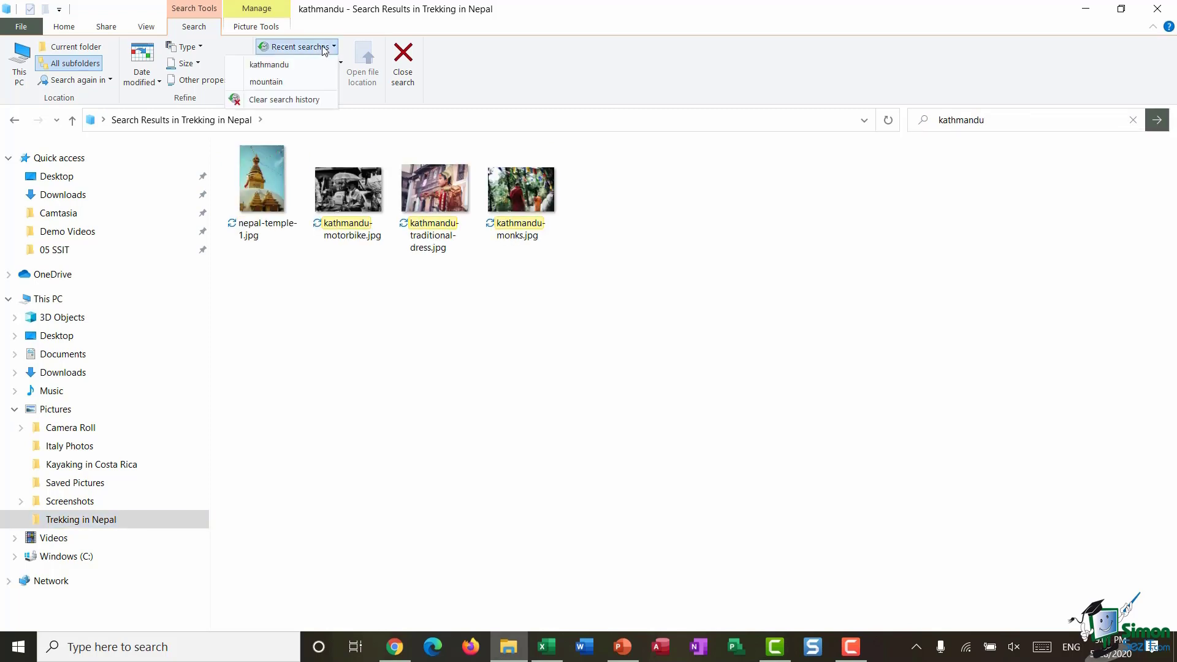
{"action": "left_click", "coordinate": [283, 81]}
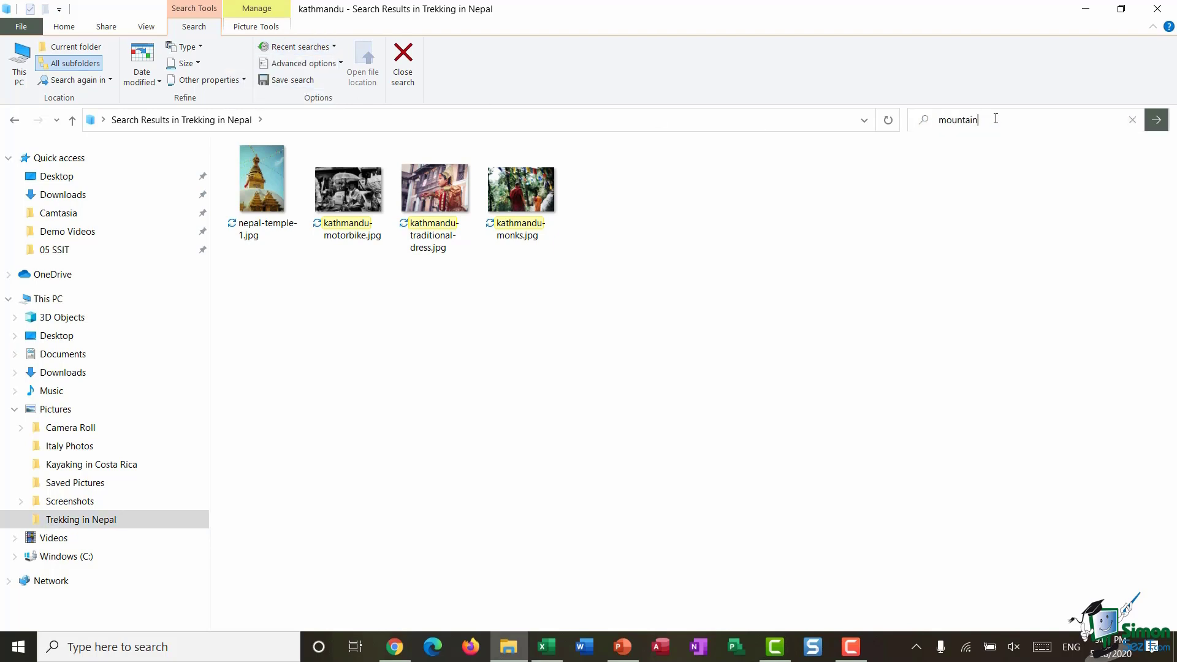
{"action": "key", "text": "Return"}
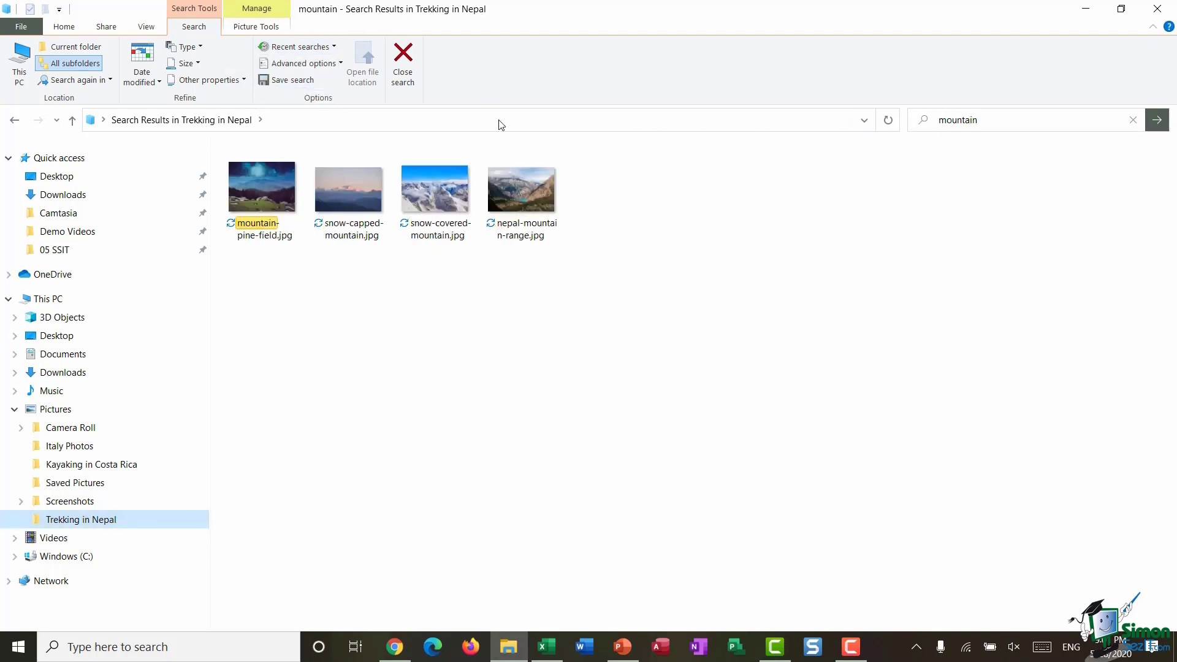
{"action": "left_click", "coordinate": [337, 63]}
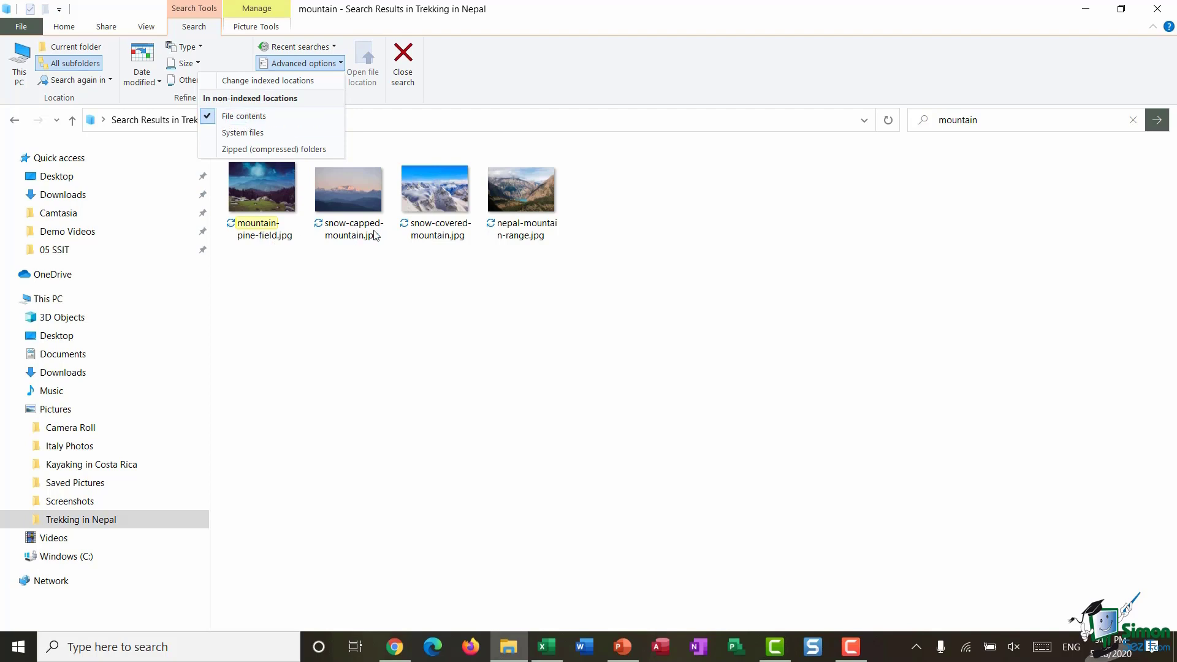
{"action": "left_click", "coordinate": [292, 121]}
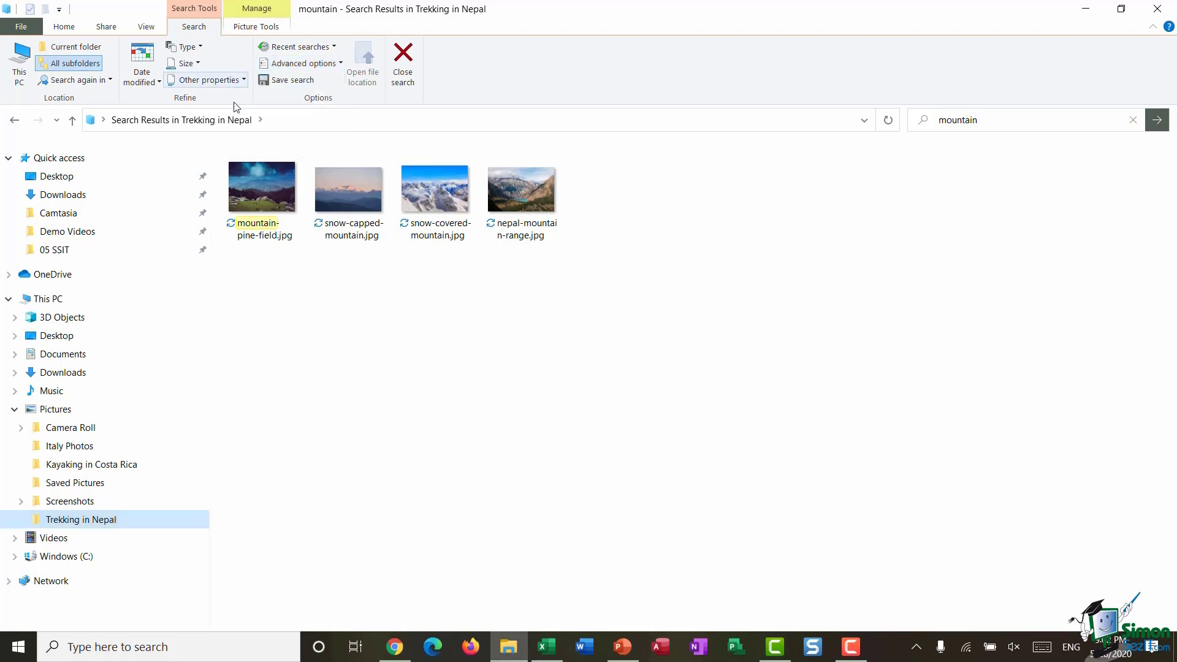
{"action": "left_click", "coordinate": [293, 81]}
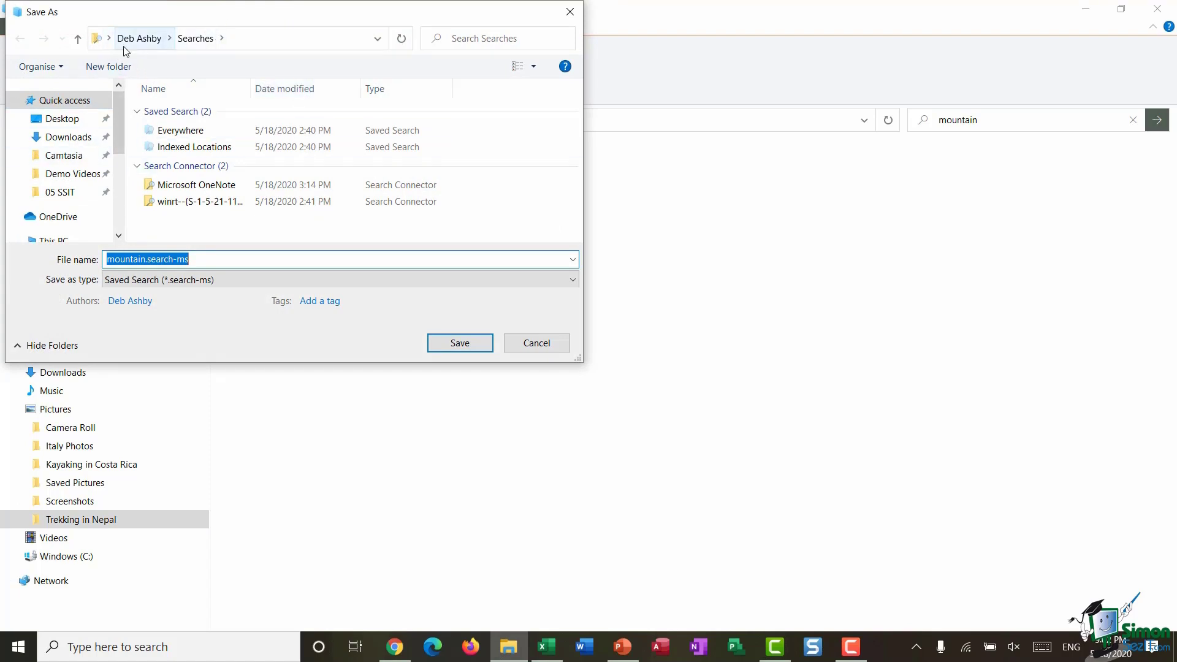
{"action": "left_click", "coordinate": [146, 50]}
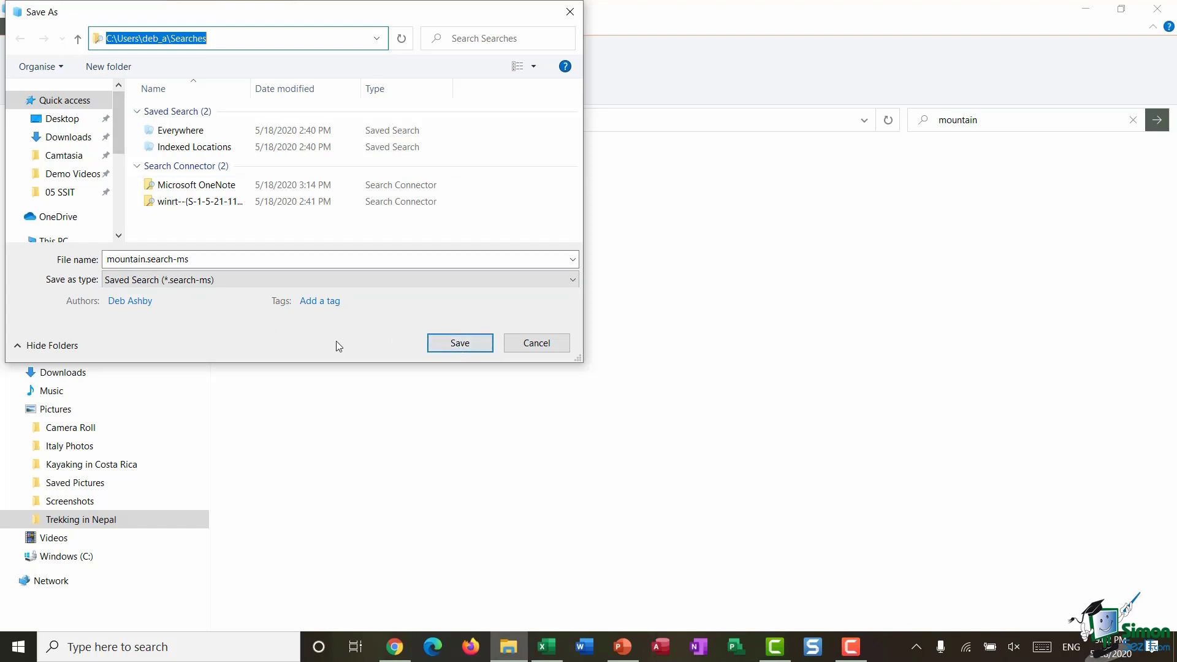
{"action": "left_click", "coordinate": [538, 344]}
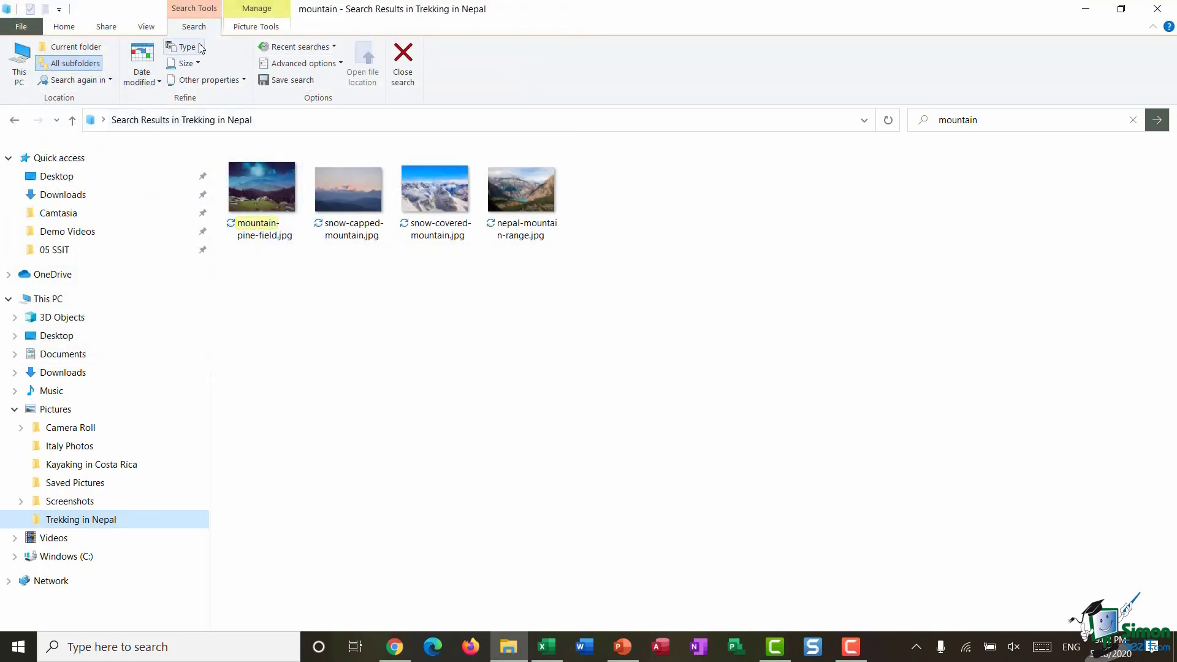
Clear the search and rerun 'kathmandu' from recent searches, listing four photos including nepal-temple-1.jpg
{"action": "left_click", "coordinate": [158, 82]}
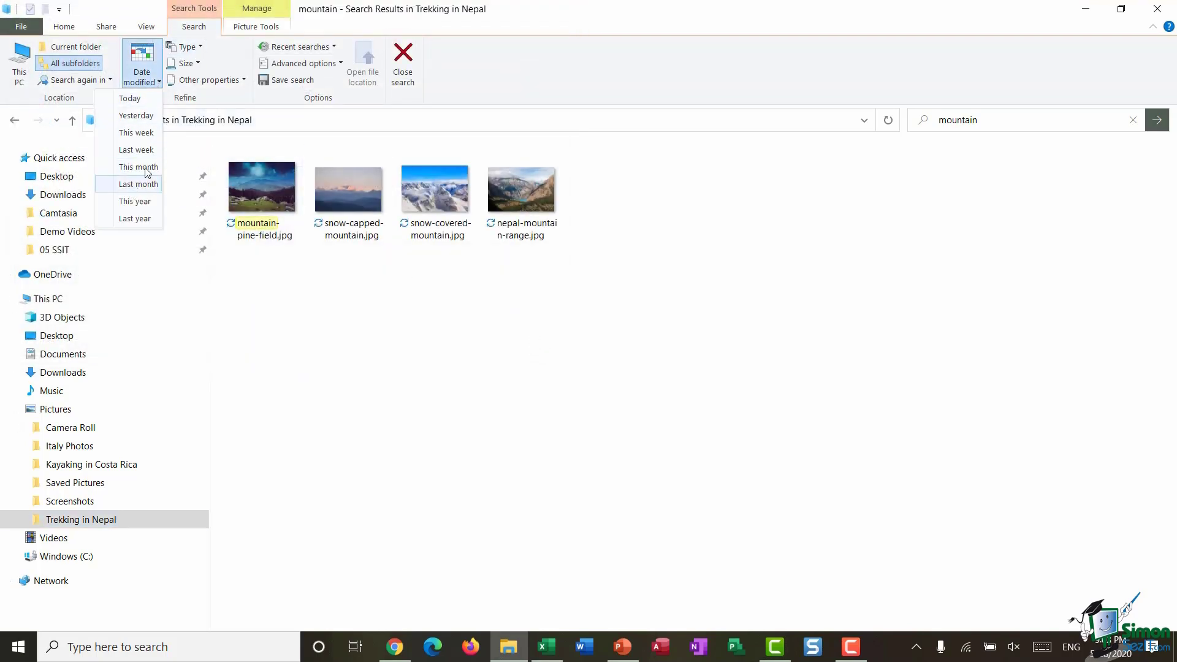
{"action": "left_click", "coordinate": [508, 74]}
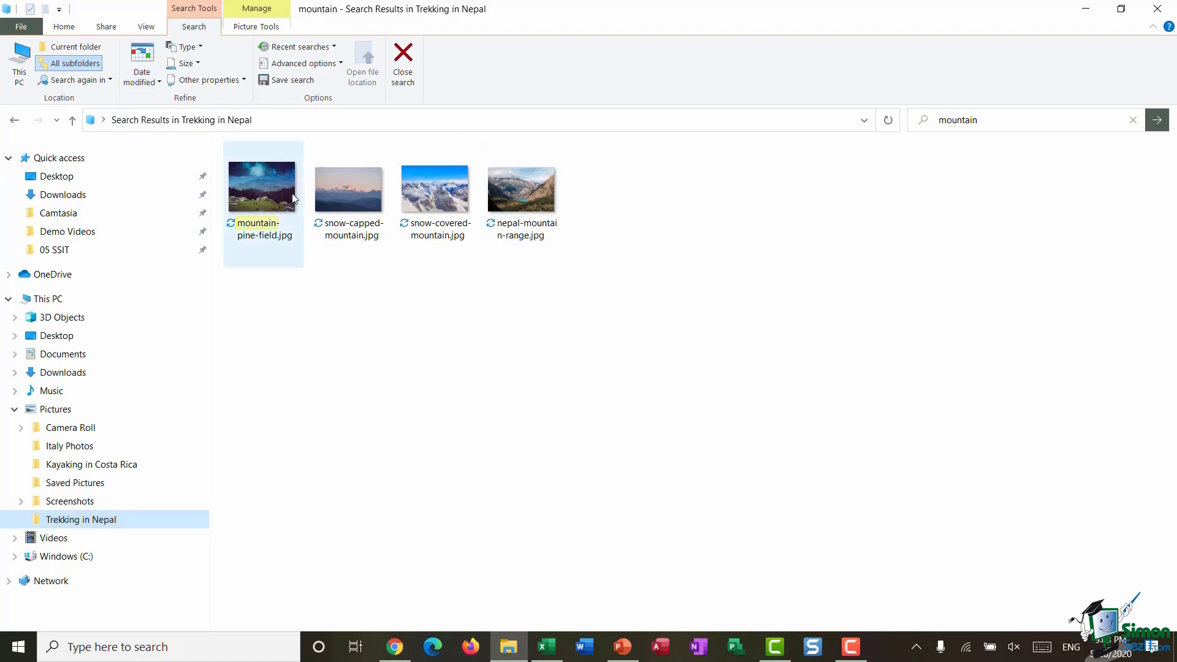
{"action": "mouse_move", "coordinate": [292, 198]}
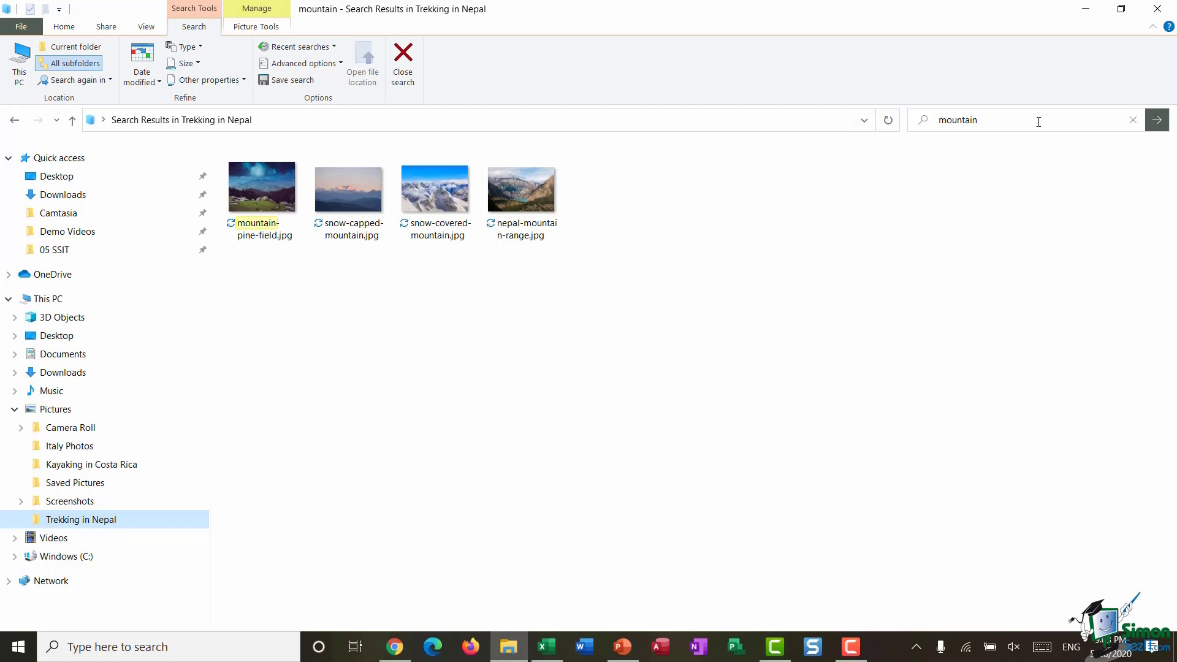
{"action": "left_click", "coordinate": [1133, 120]}
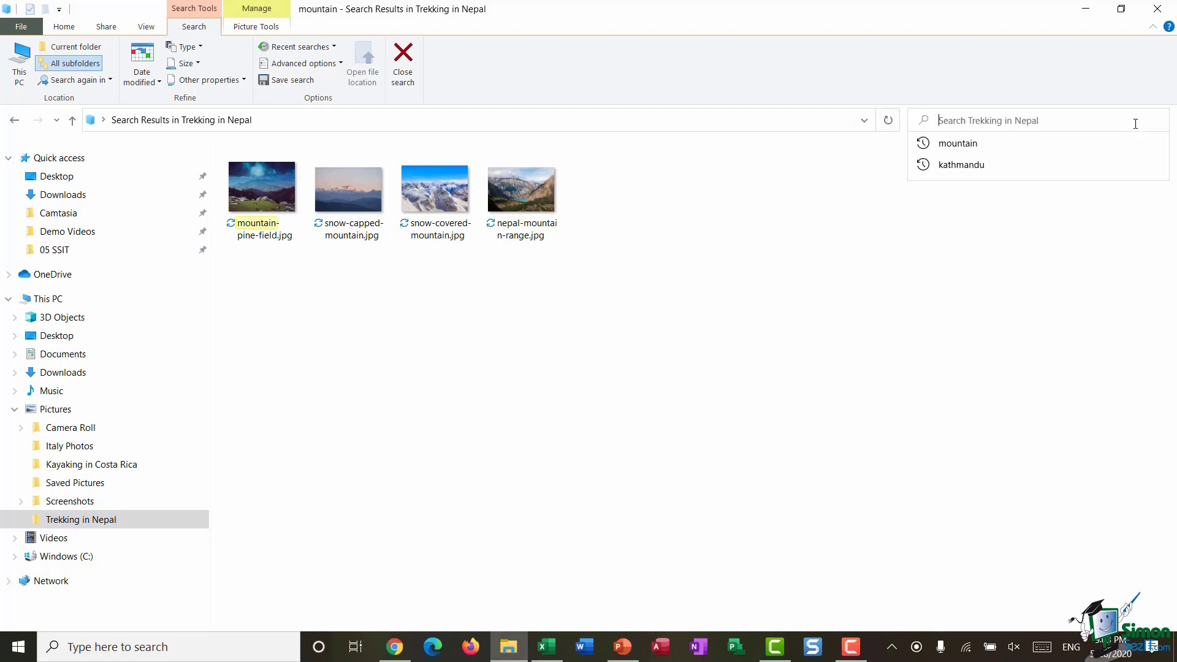
{"action": "left_click", "coordinate": [976, 171]}
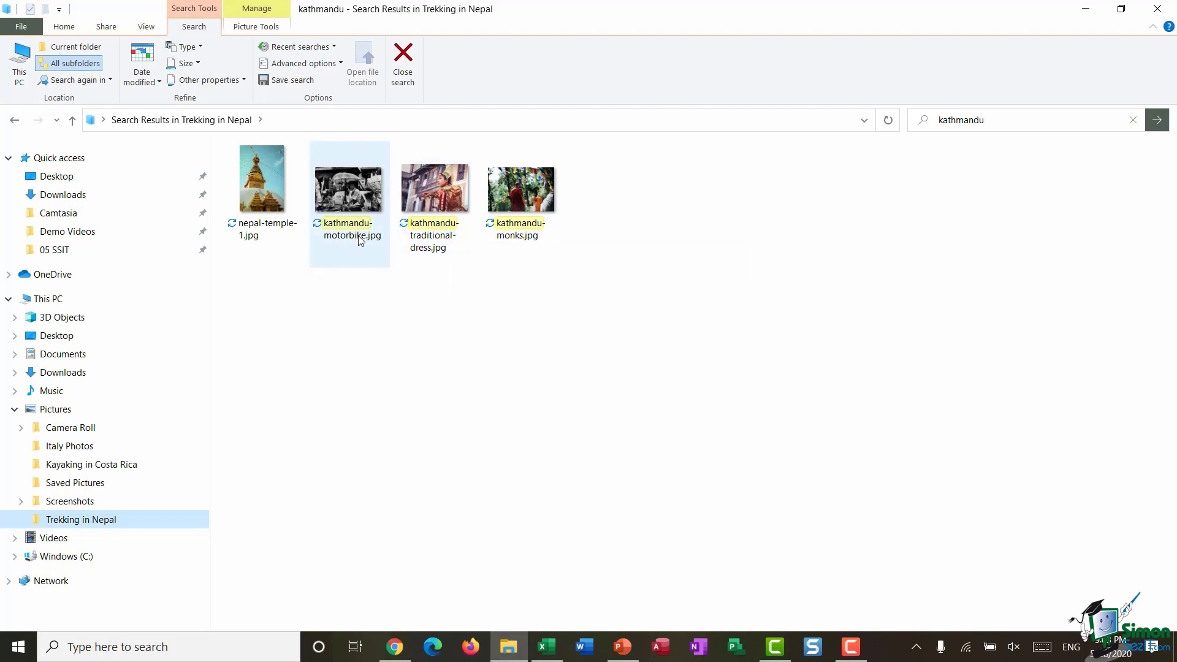
{"action": "mouse_move", "coordinate": [263, 236]}
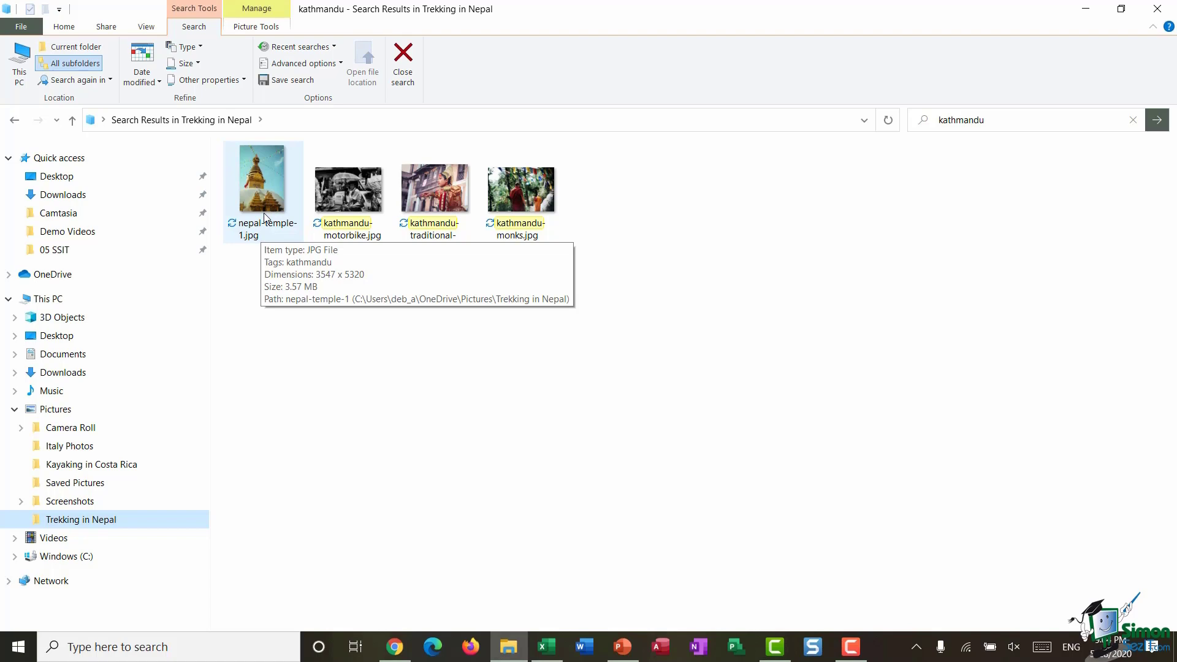
Open Properties for nepal-temple-1.jpg, move the dialog aside and select its file name
{"action": "right_click", "coordinate": [264, 218]}
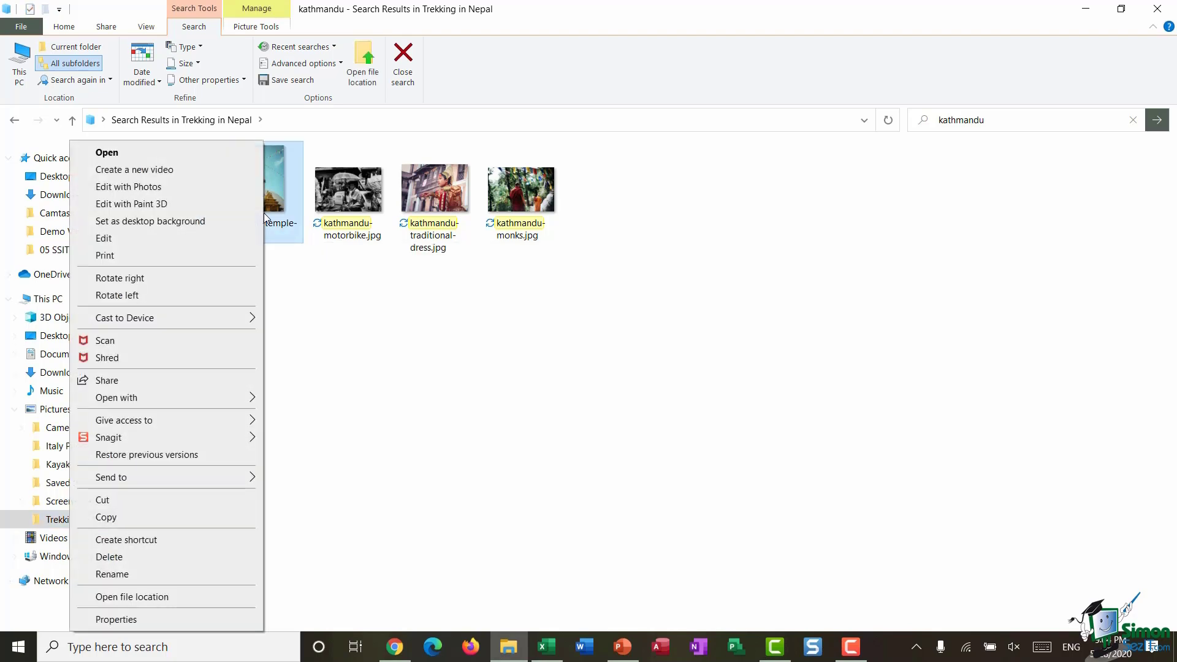
{"action": "left_click", "coordinate": [194, 625]}
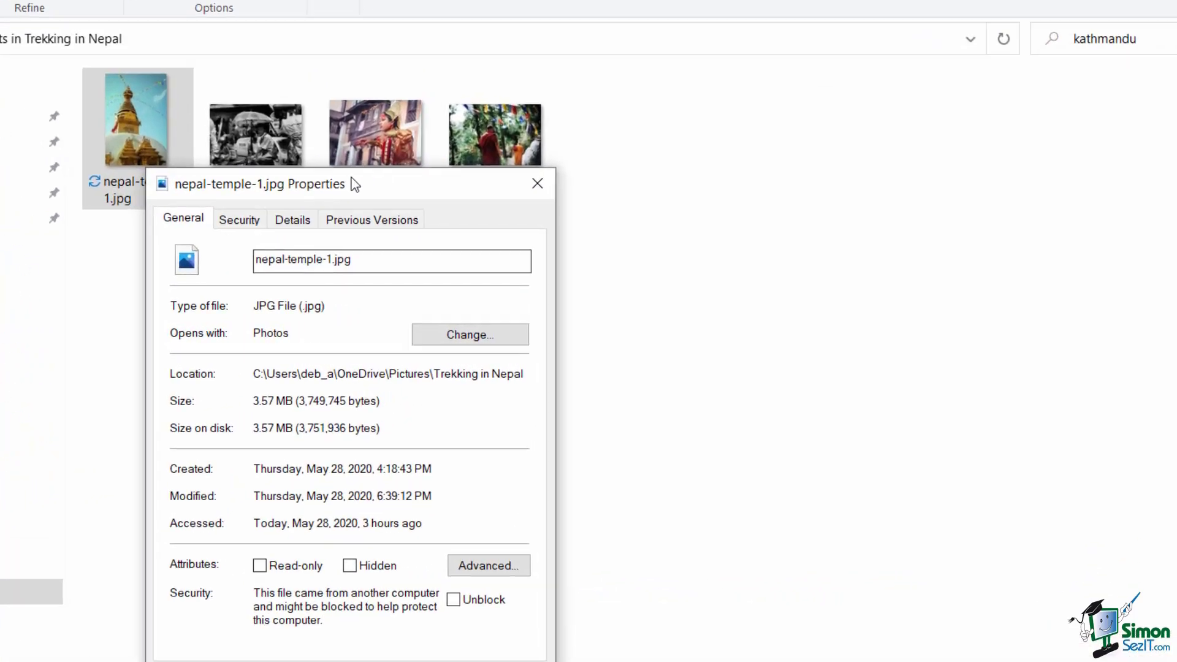
{"action": "left_click_drag", "start_coordinate": [414, 222], "coordinate": [733, 147]}
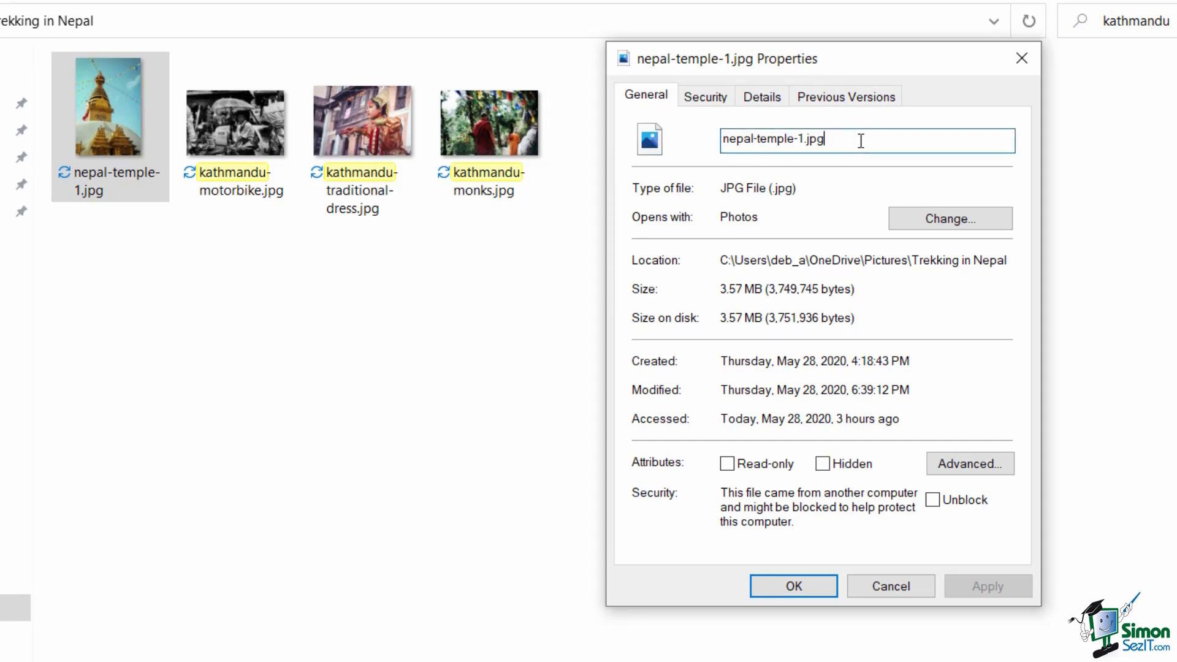
{"action": "left_click_drag", "start_coordinate": [846, 140], "coordinate": [653, 138]}
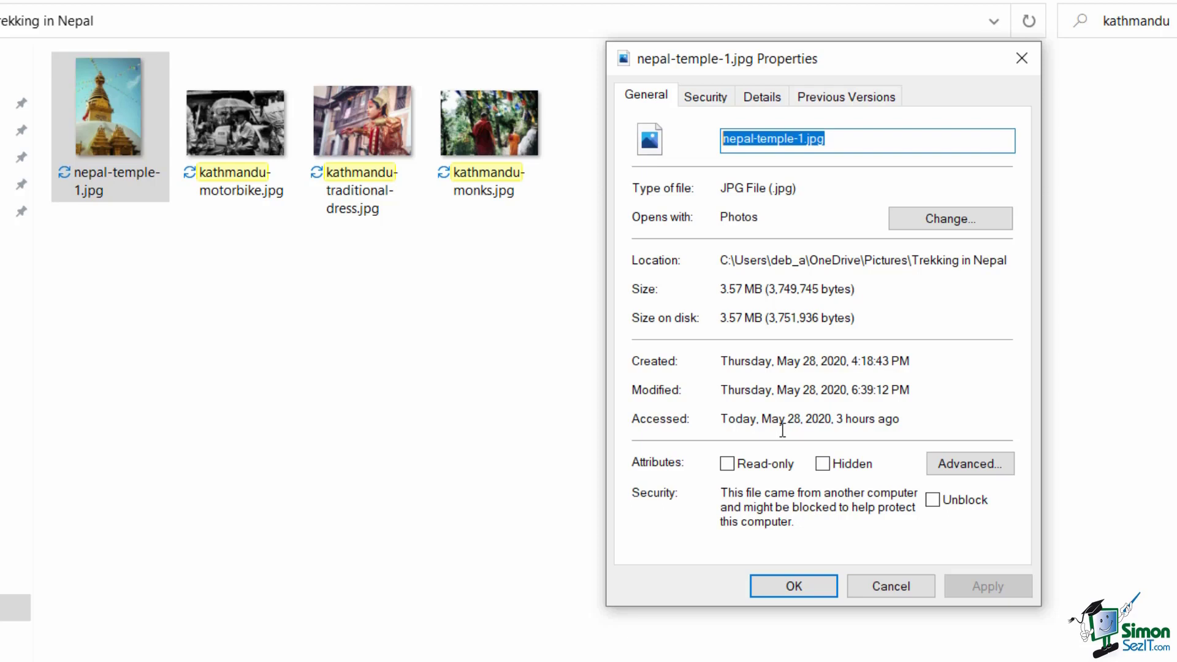
Review nepal-temple-1.jpg's Details metadata, including the kathmandu tag and 3547 x 5320 dimensions
{"action": "left_click", "coordinate": [767, 99]}
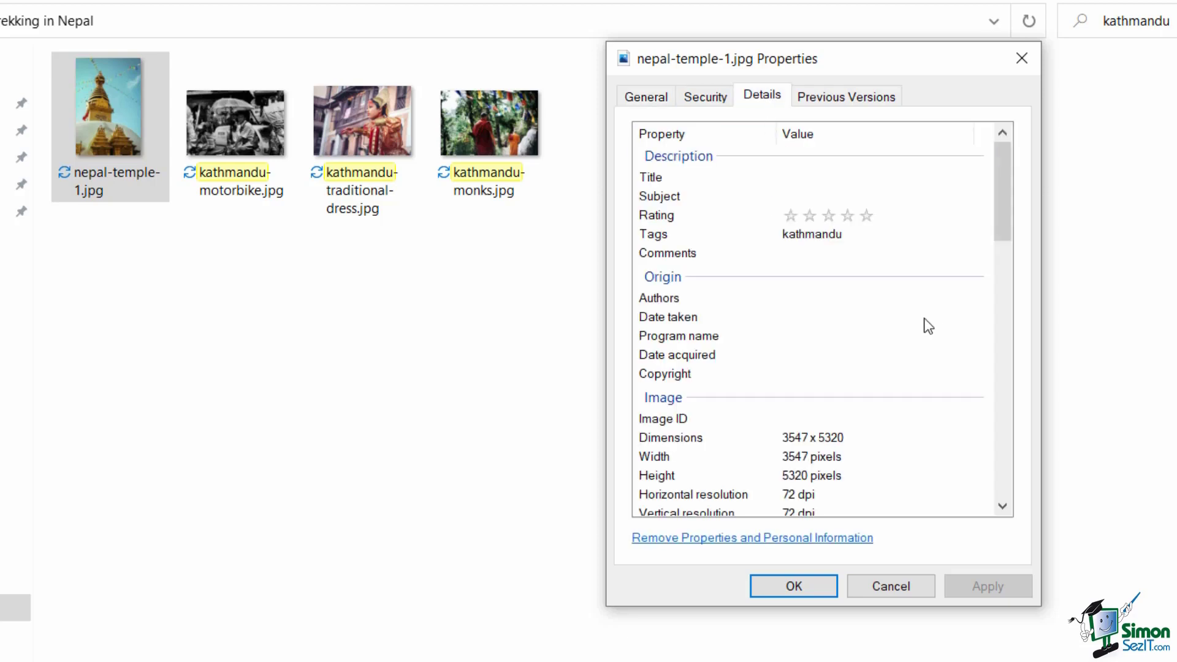
{"action": "left_click_drag", "start_coordinate": [1006, 189], "coordinate": [1032, 165]}
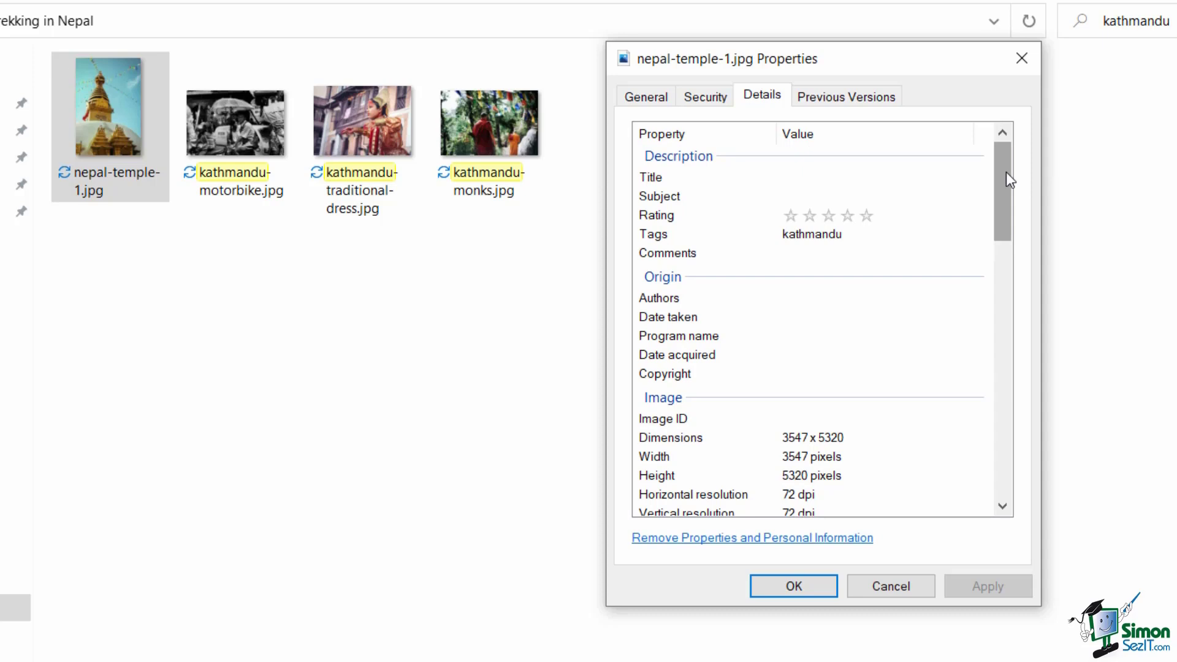
{"action": "left_click_drag", "start_coordinate": [1006, 172], "coordinate": [1003, 374]}
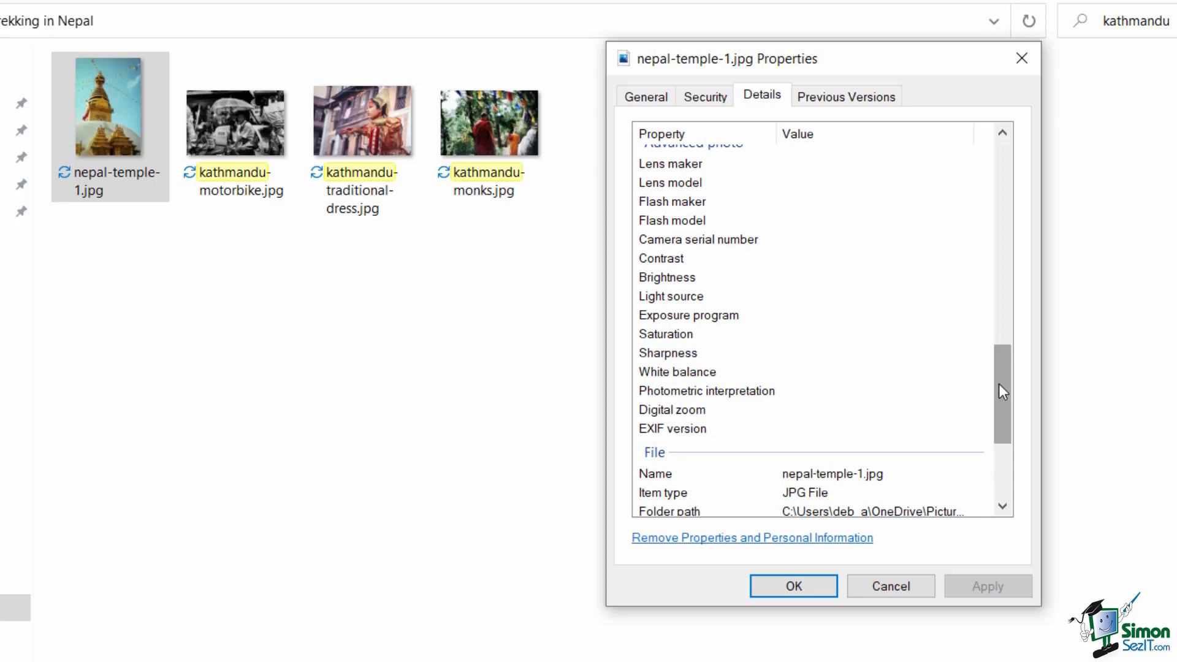
{"action": "left_click_drag", "start_coordinate": [1002, 375], "coordinate": [1047, 164]}
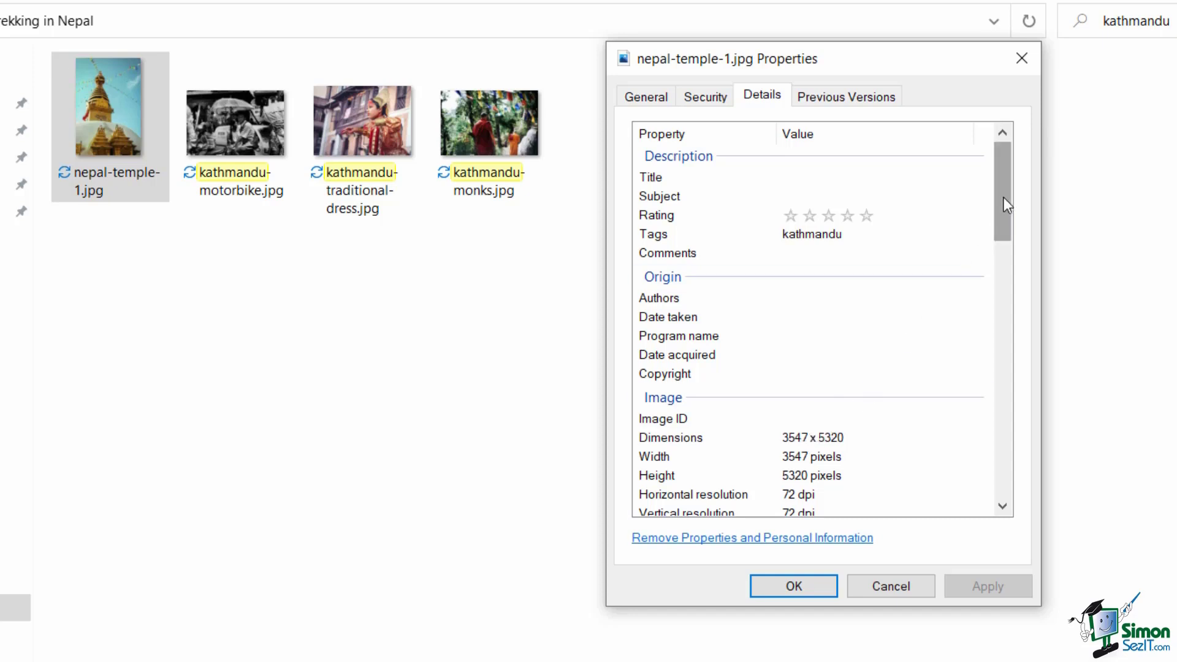
{"action": "left_click_drag", "start_coordinate": [1003, 197], "coordinate": [997, 309]}
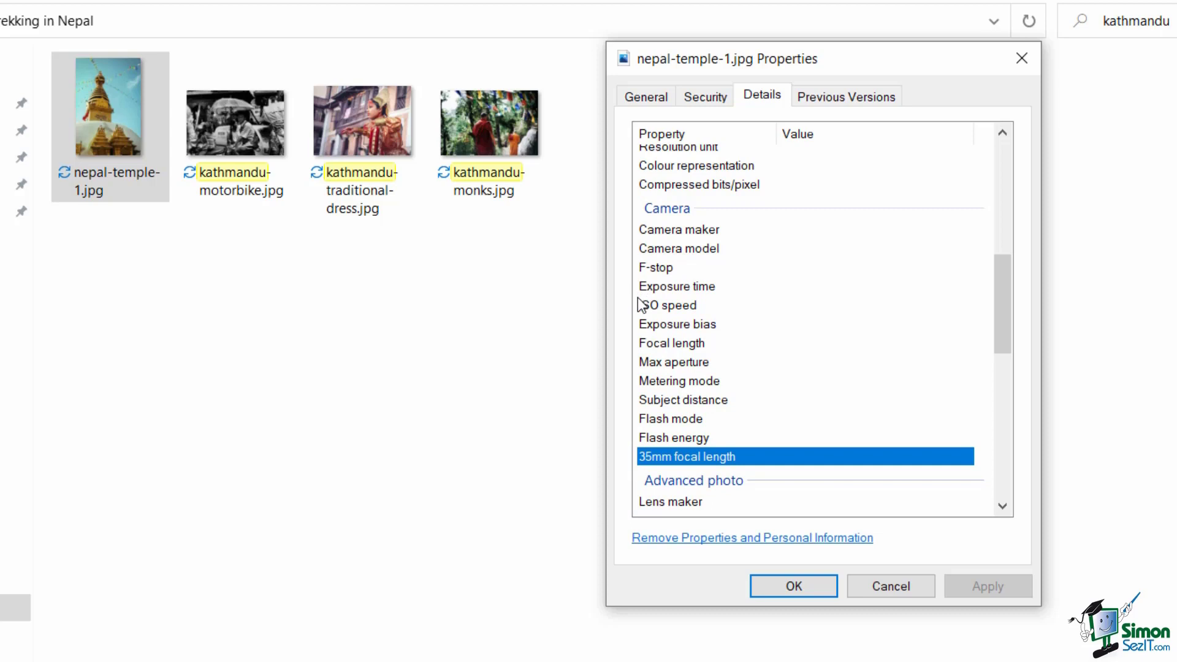
{"action": "left_click_drag", "start_coordinate": [998, 289], "coordinate": [1024, 157]}
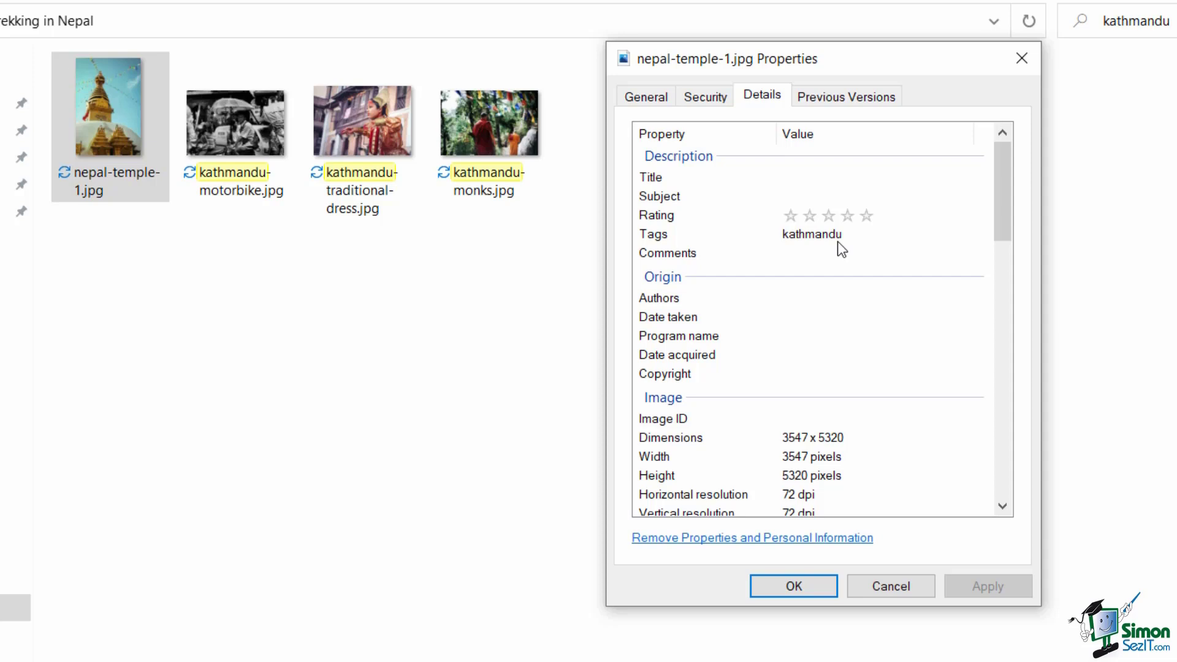
Enter 'golden;' after kathmandu in the Tags field of nepal-temple-1.jpg
{"action": "left_click", "coordinate": [856, 234]}
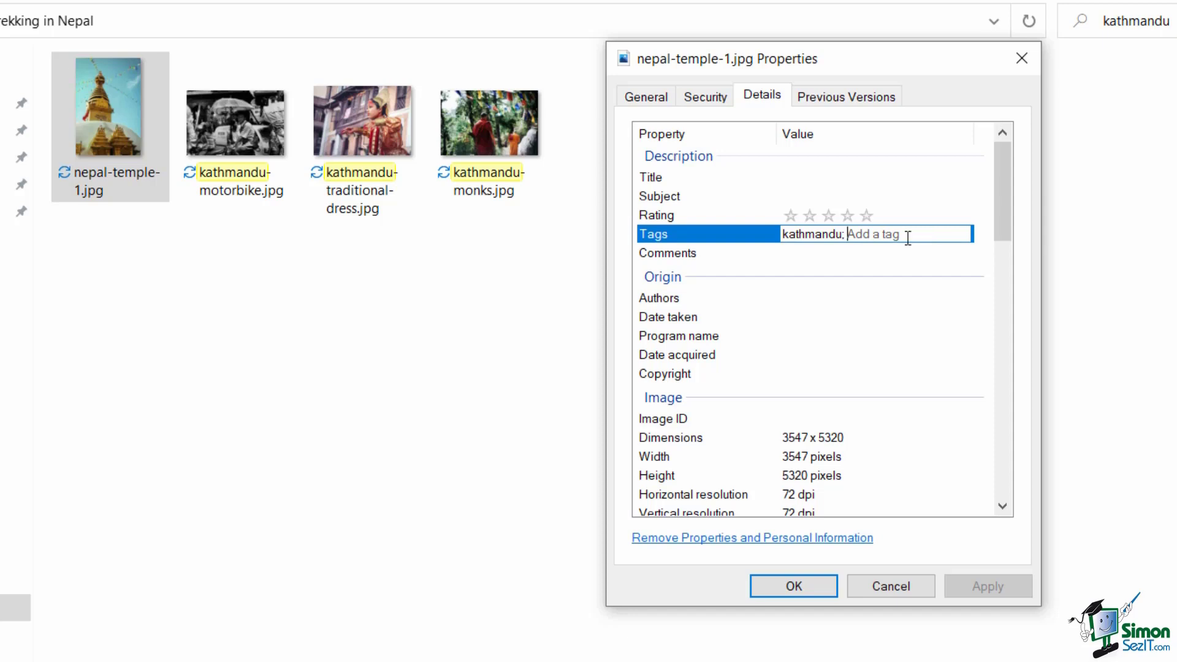
{"action": "type", "text": "golden"}
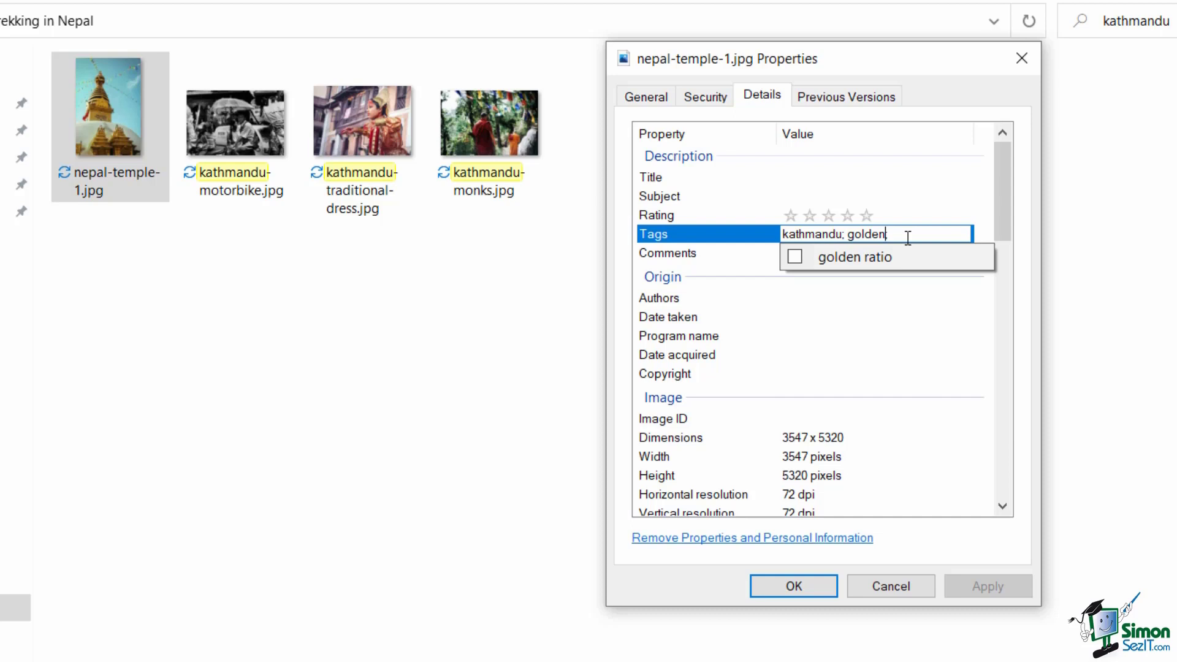
{"action": "type", "text": ";"}
{"action": "left_click", "coordinate": [915, 209]}
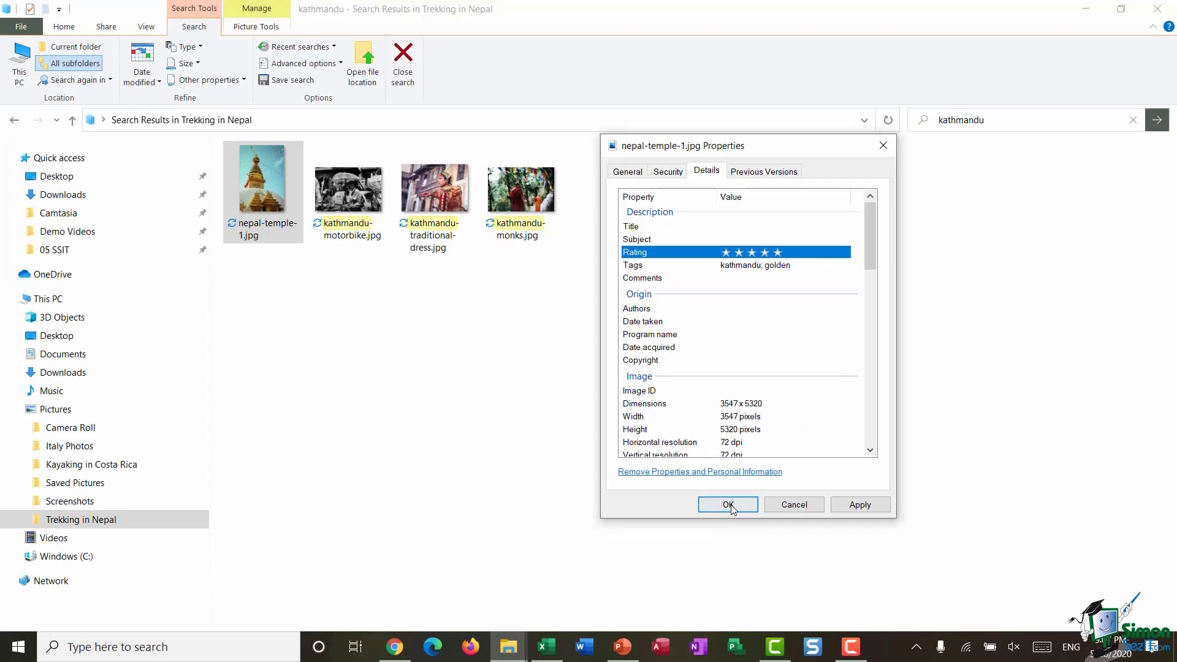
Apply the tag, search for 'golden' to find only nepal-temple-1.jpg, then clear the search
{"action": "left_click", "coordinate": [728, 505]}
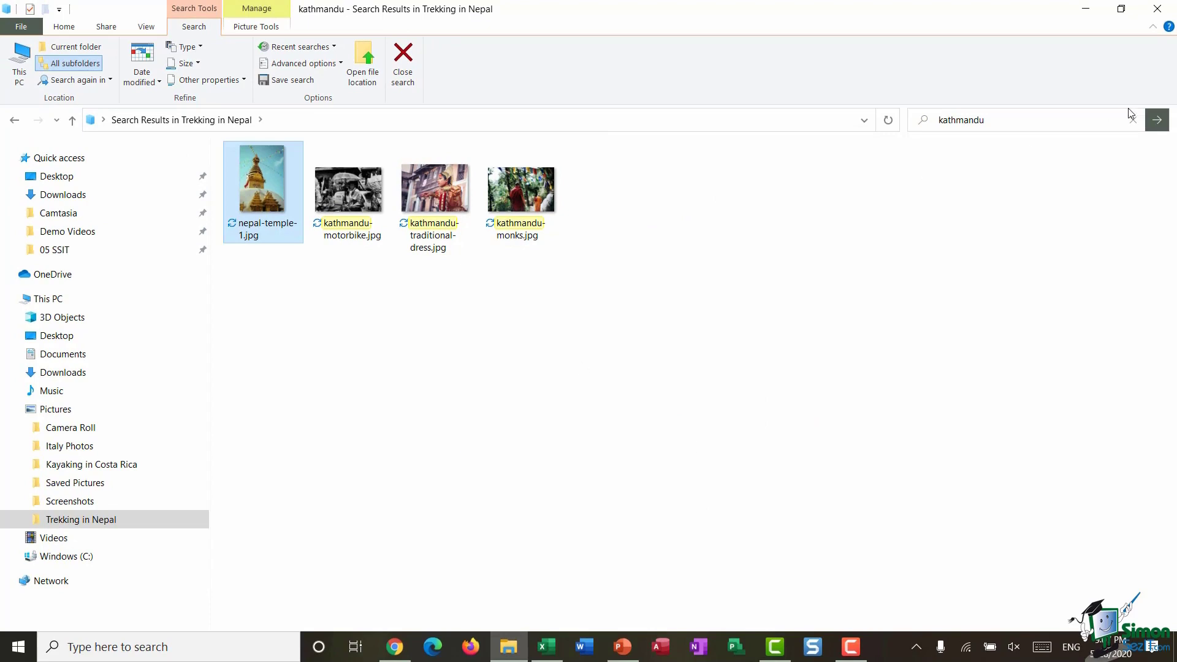
{"action": "left_click", "coordinate": [1010, 122]}
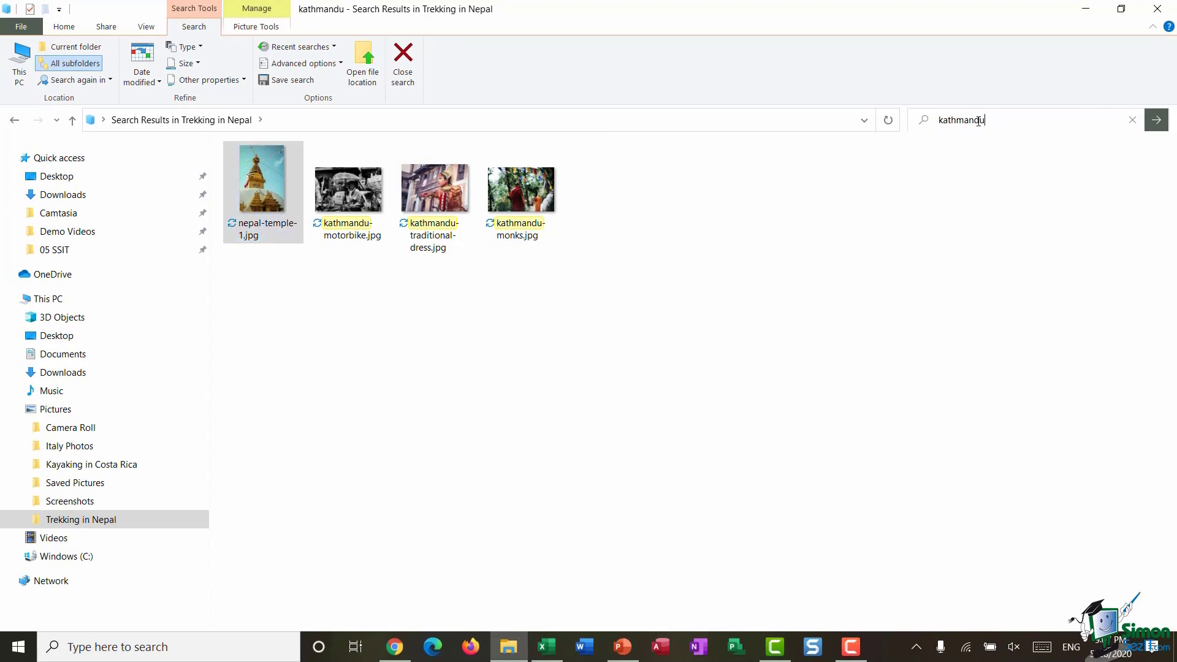
{"action": "left_click", "coordinate": [1131, 120]}
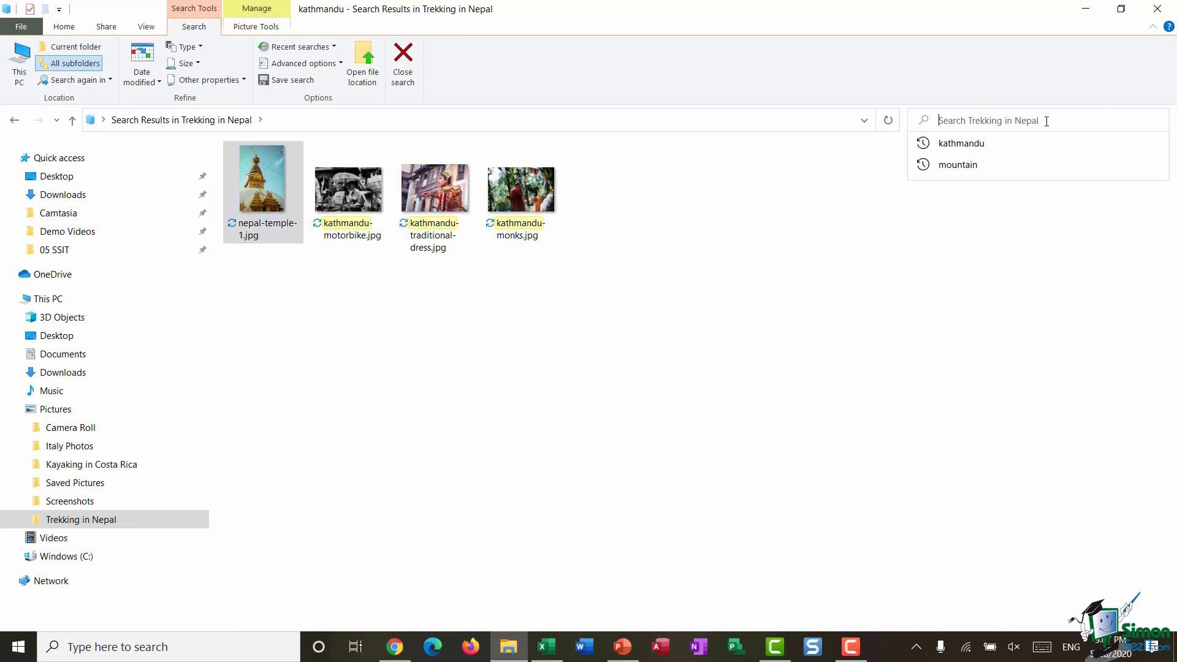
{"action": "type", "text": "golden"}
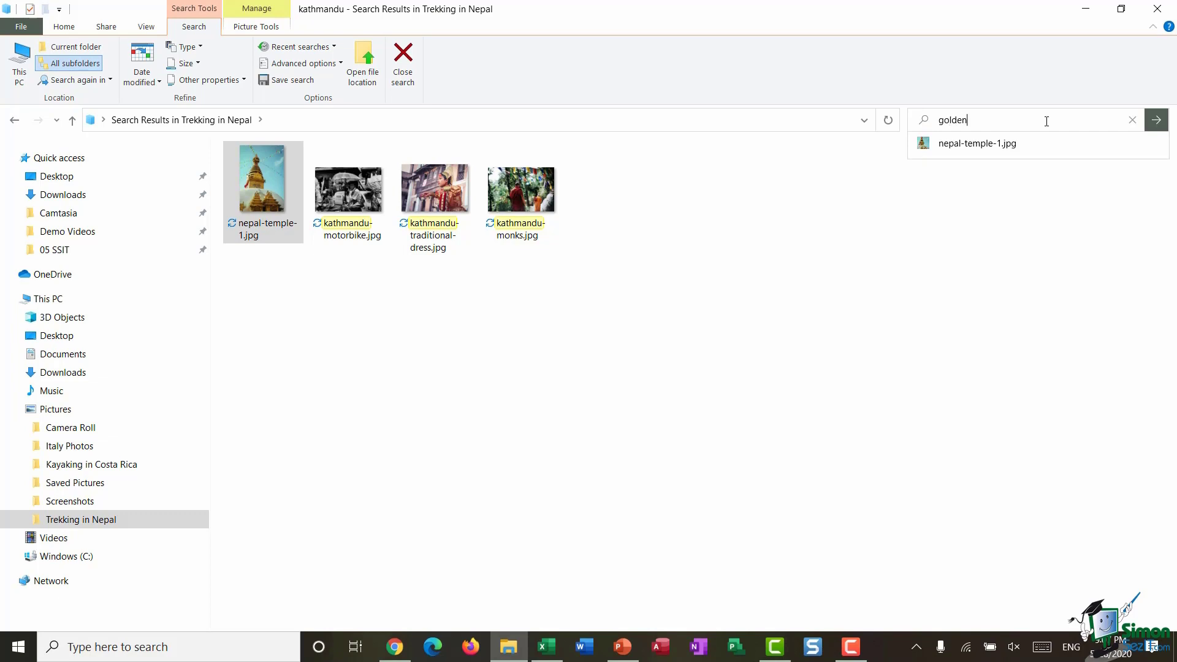
{"action": "key", "text": "Return"}
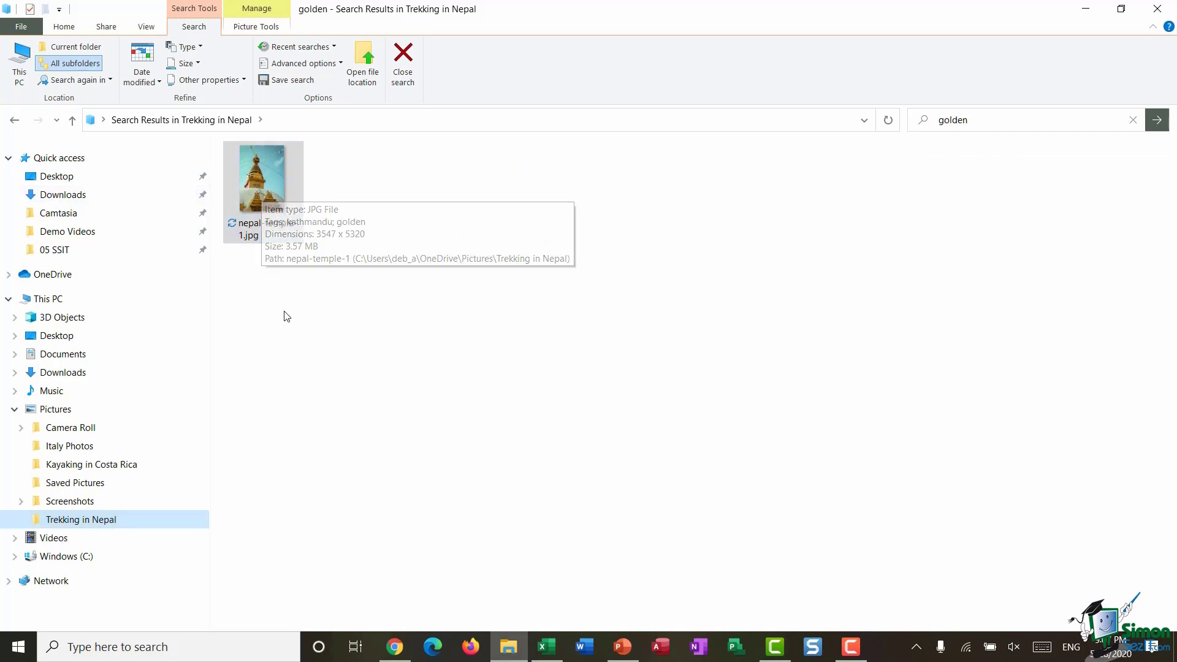
{"action": "mouse_move", "coordinate": [285, 227]}
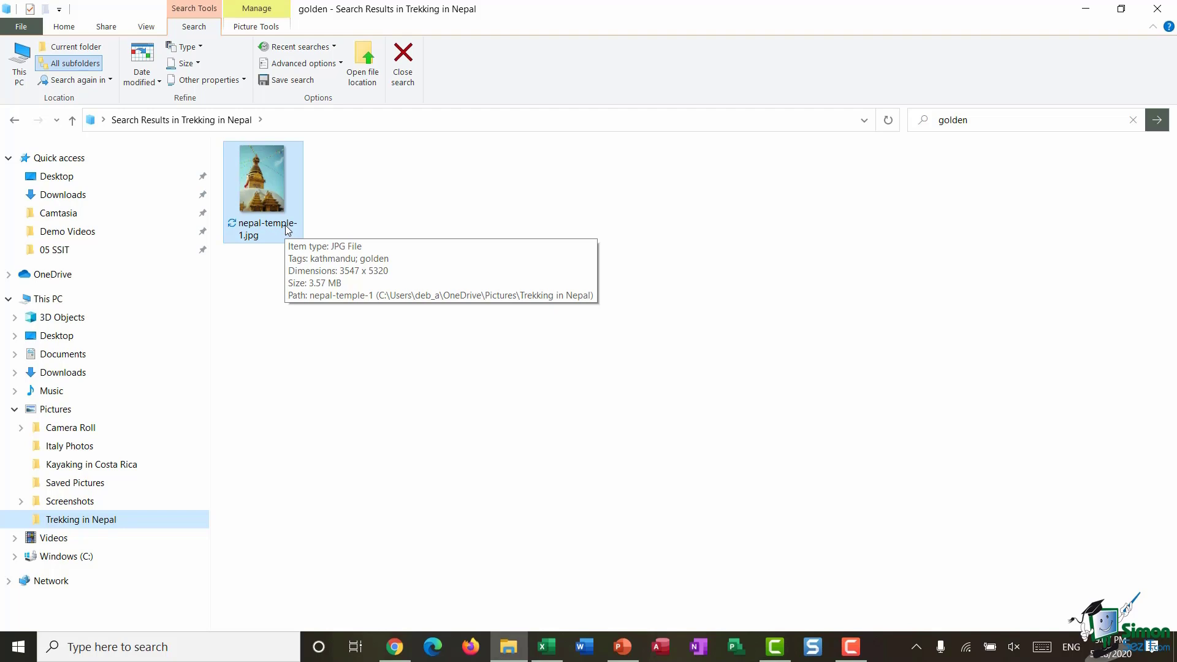
{"action": "left_click", "coordinate": [1134, 120]}
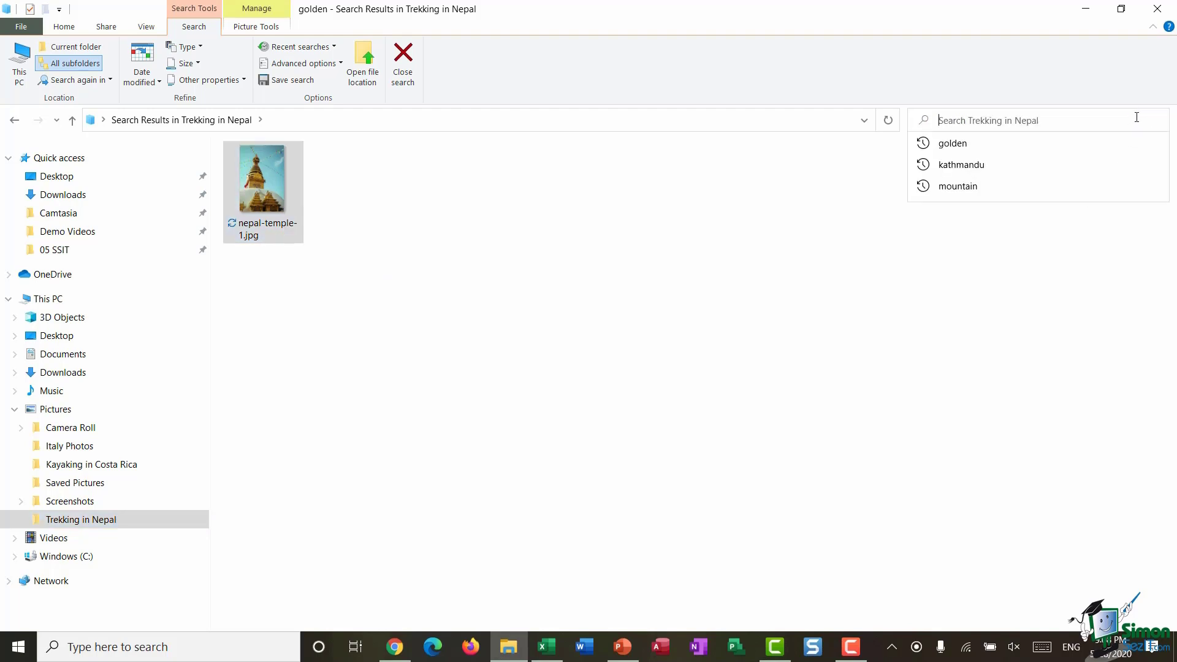
{"action": "left_click", "coordinate": [369, 152]}
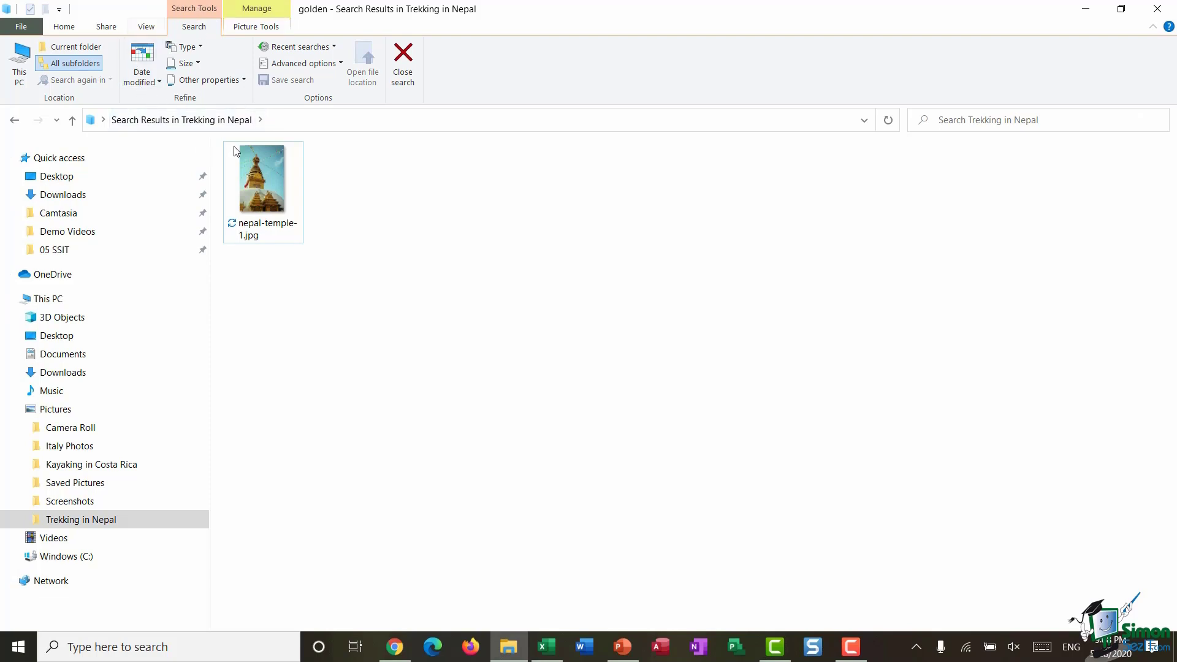
Close the search and open Documents\Camtasia, showing two preset folders and the TechSmith .trec recordings
{"action": "left_click", "coordinate": [403, 58]}
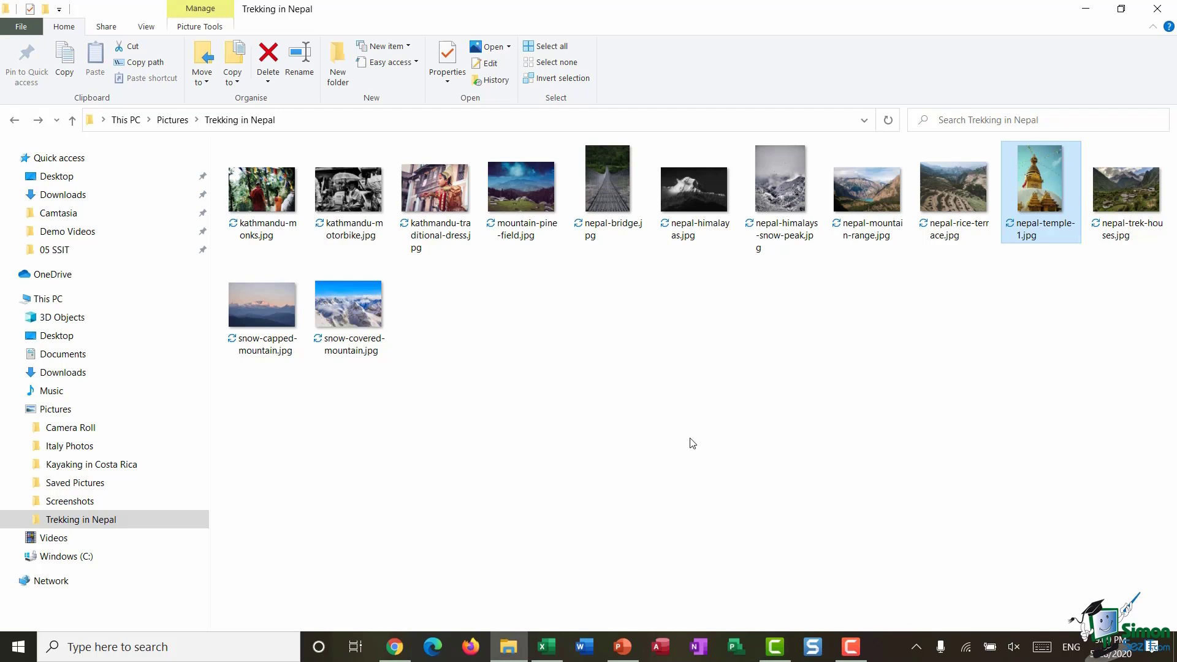
{"action": "left_click", "coordinate": [54, 215]}
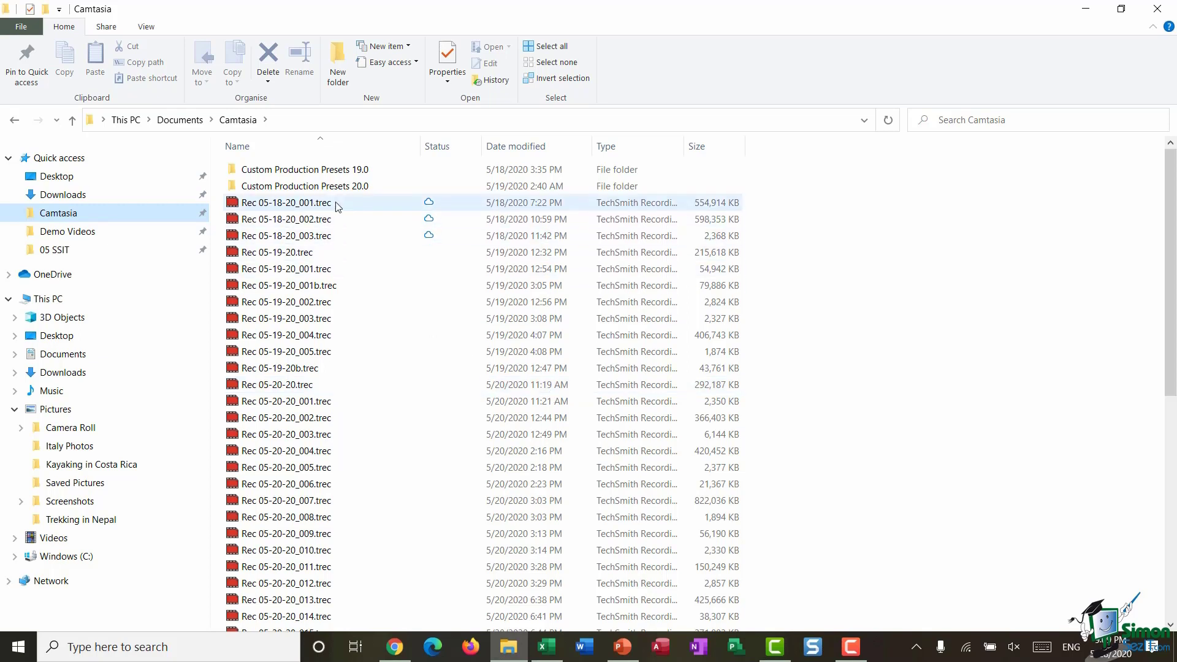
{"action": "mouse_move", "coordinate": [325, 212]}
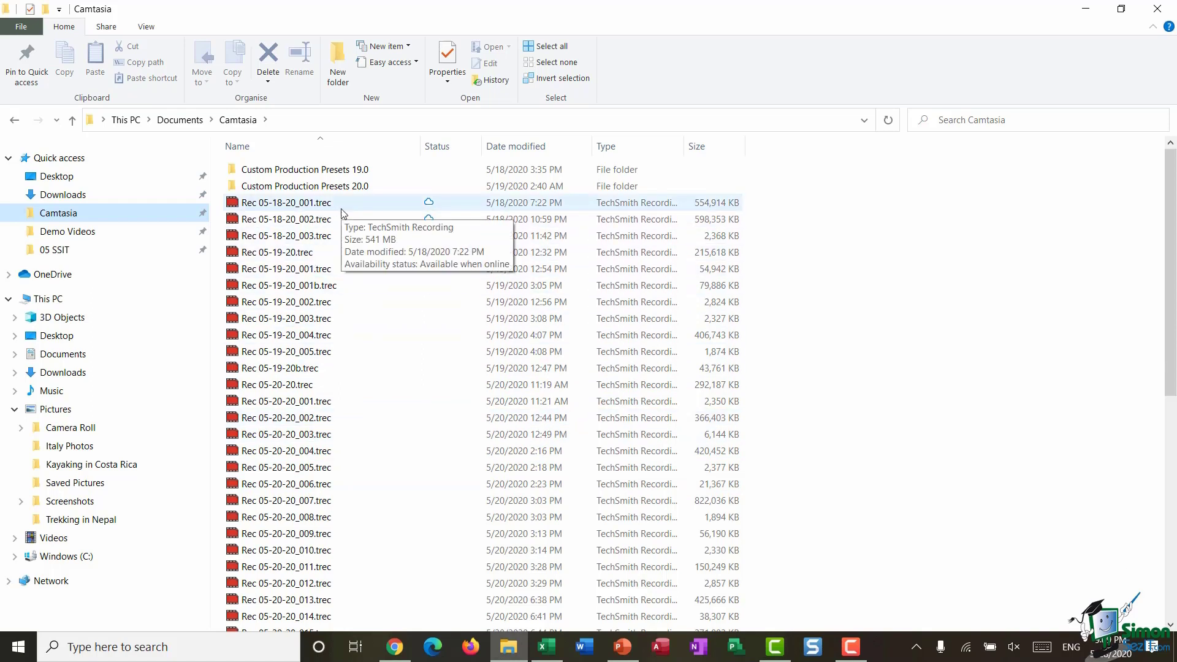
{"action": "scroll", "coordinate": [334, 222], "scroll_direction": "down", "scroll_amount": 1}
{"action": "scroll", "coordinate": [335, 224], "scroll_direction": "up", "scroll_amount": 1}
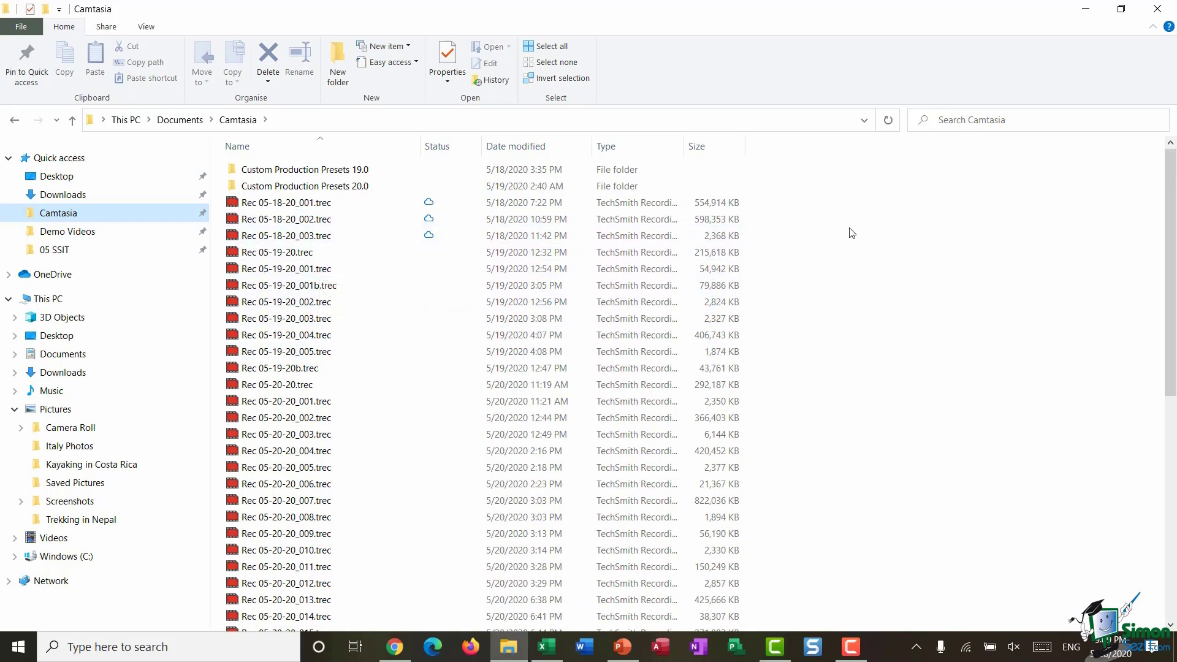
{"action": "left_click", "coordinate": [941, 121]}
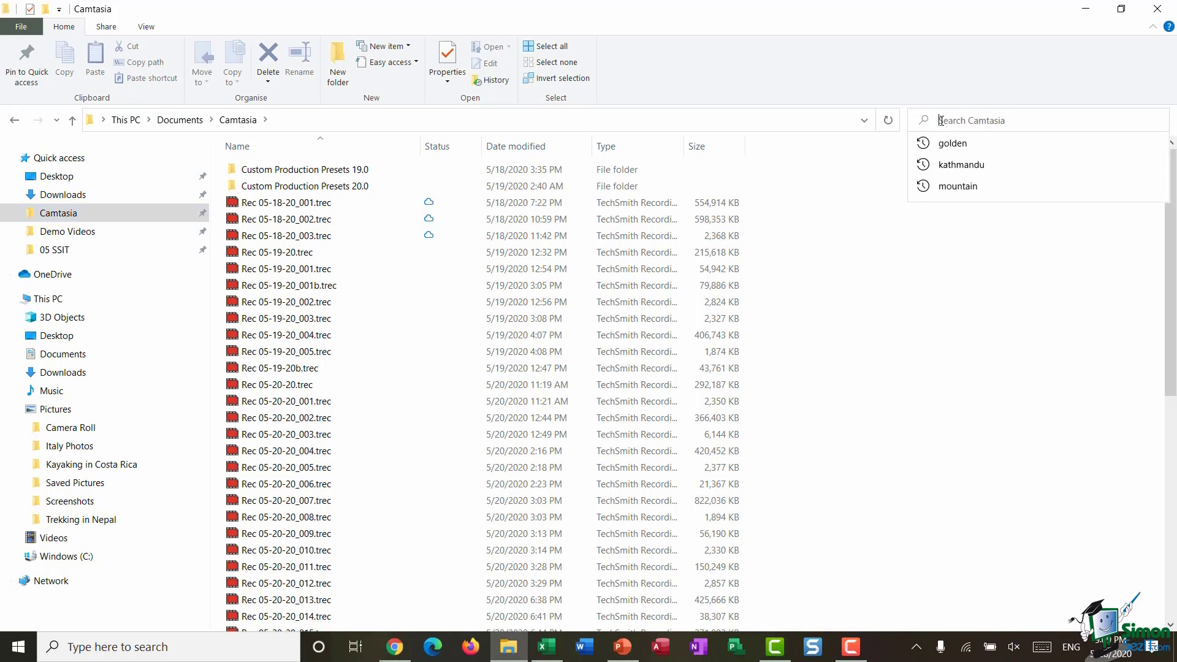
Search the Camtasia folder for '.trec', listing the TechSmith recordings newest first with sizes
{"action": "type", "text": ".trec"}
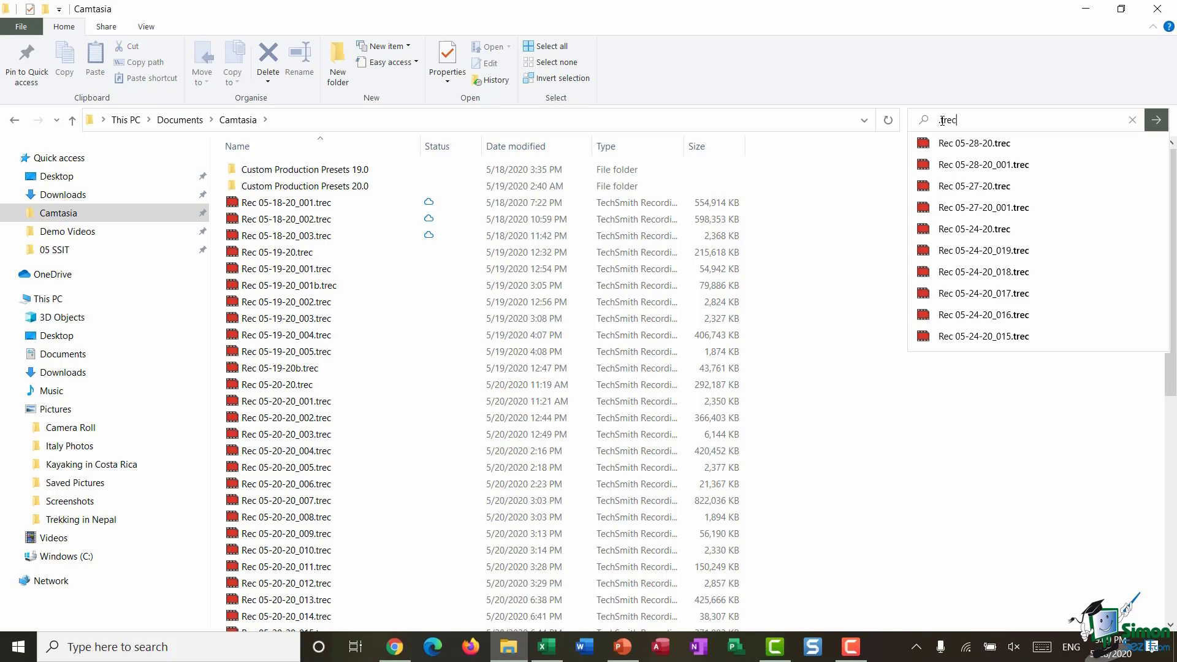
{"action": "key", "text": "Return"}
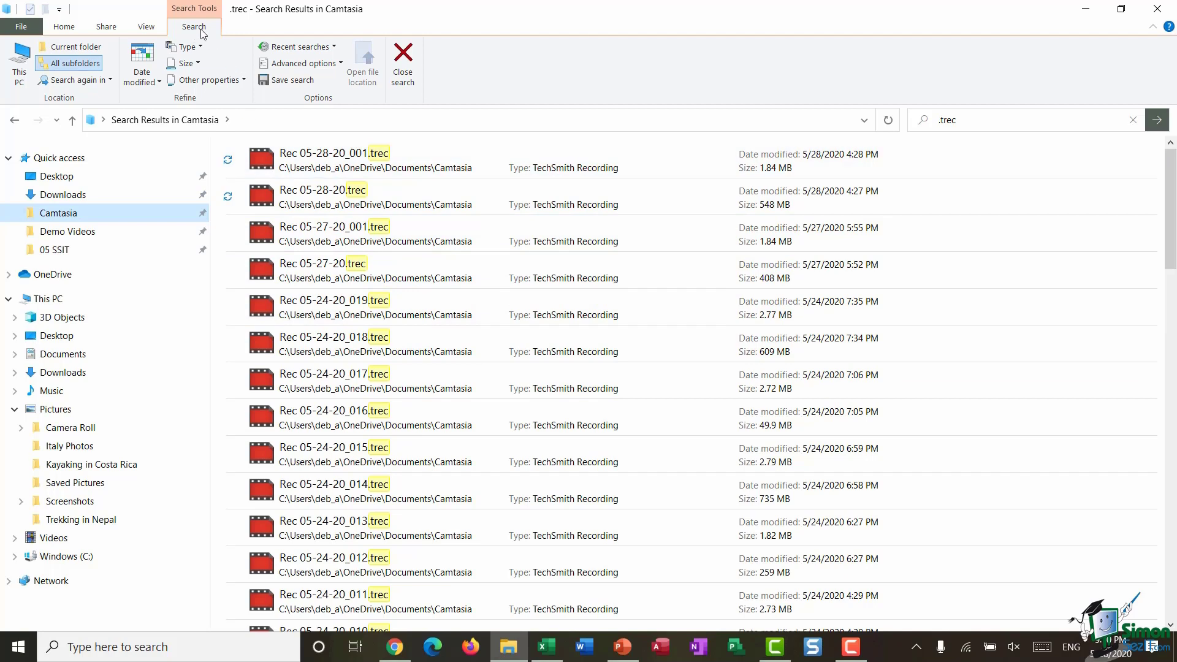
Filter the .trec search results to files modified last week
{"action": "left_click", "coordinate": [156, 78]}
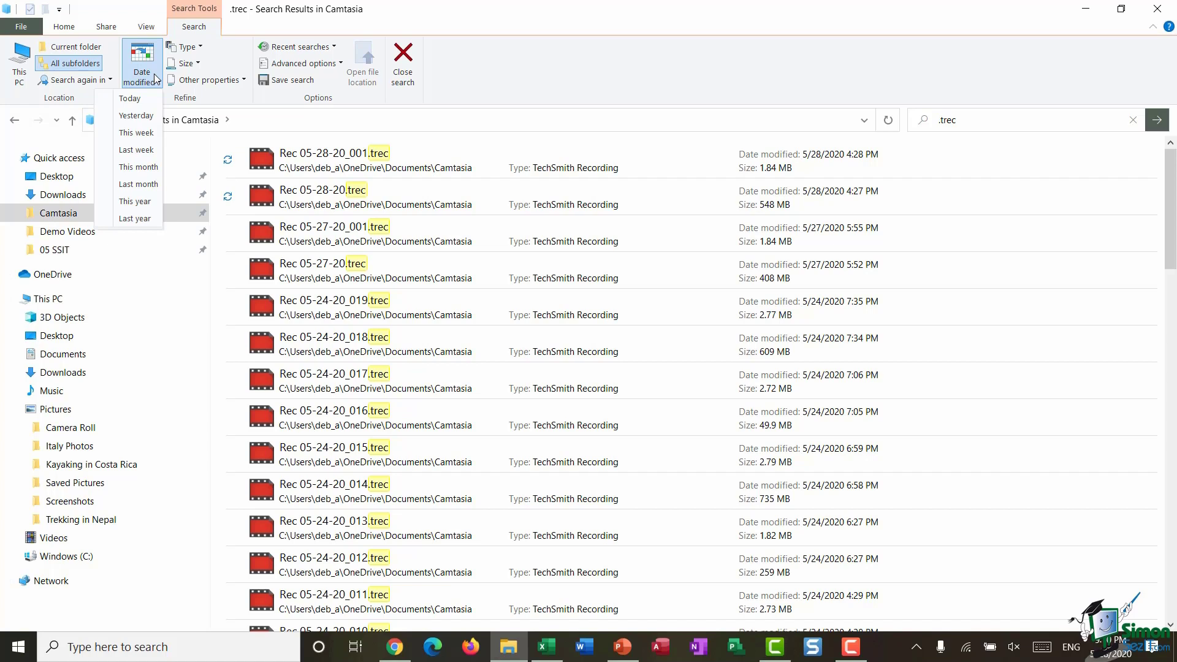
{"action": "left_click", "coordinate": [135, 151]}
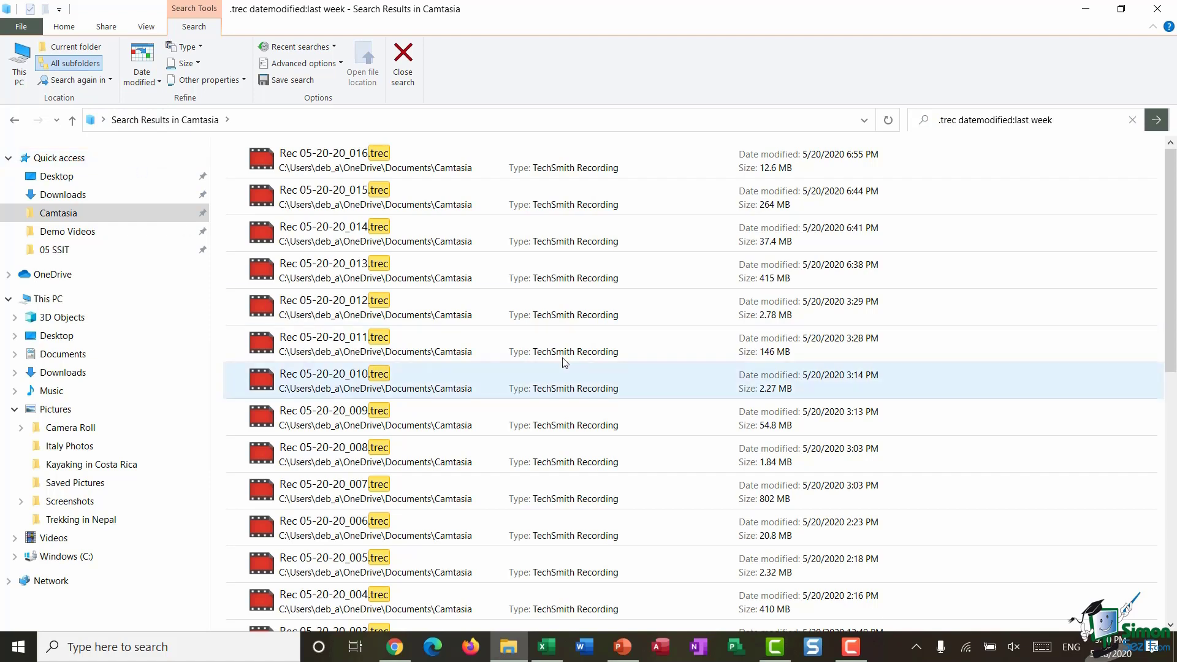
{"action": "scroll", "coordinate": [528, 310], "scroll_direction": "down", "scroll_amount": 5}
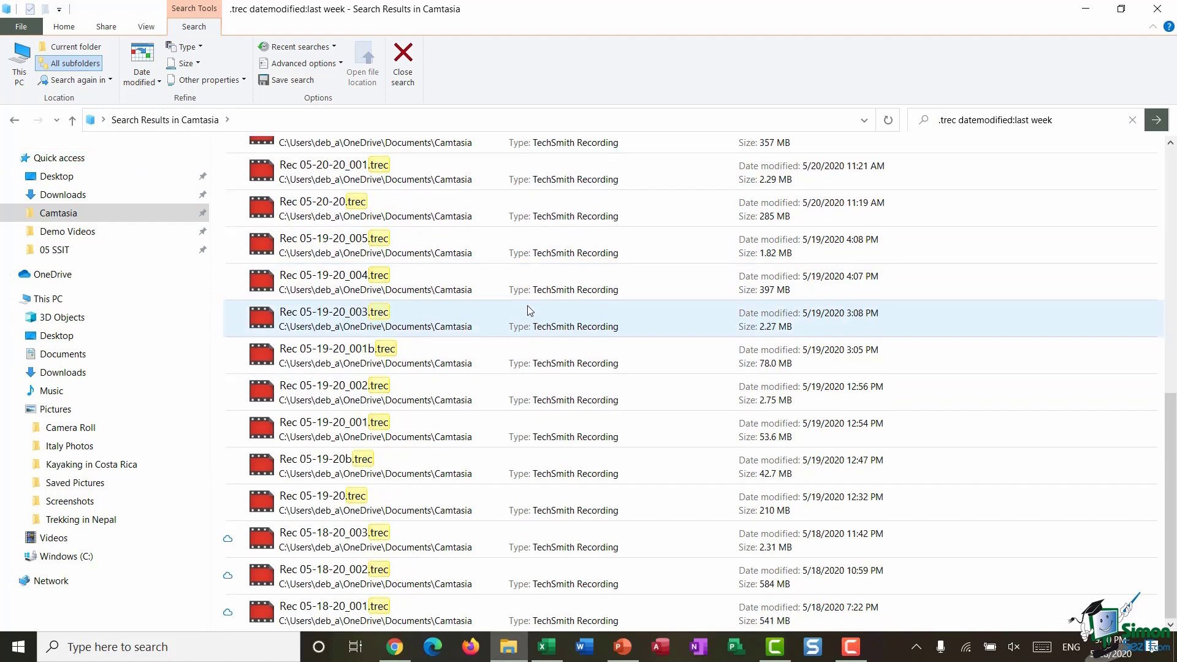
{"action": "scroll", "coordinate": [529, 311], "scroll_direction": "up", "scroll_amount": 5}
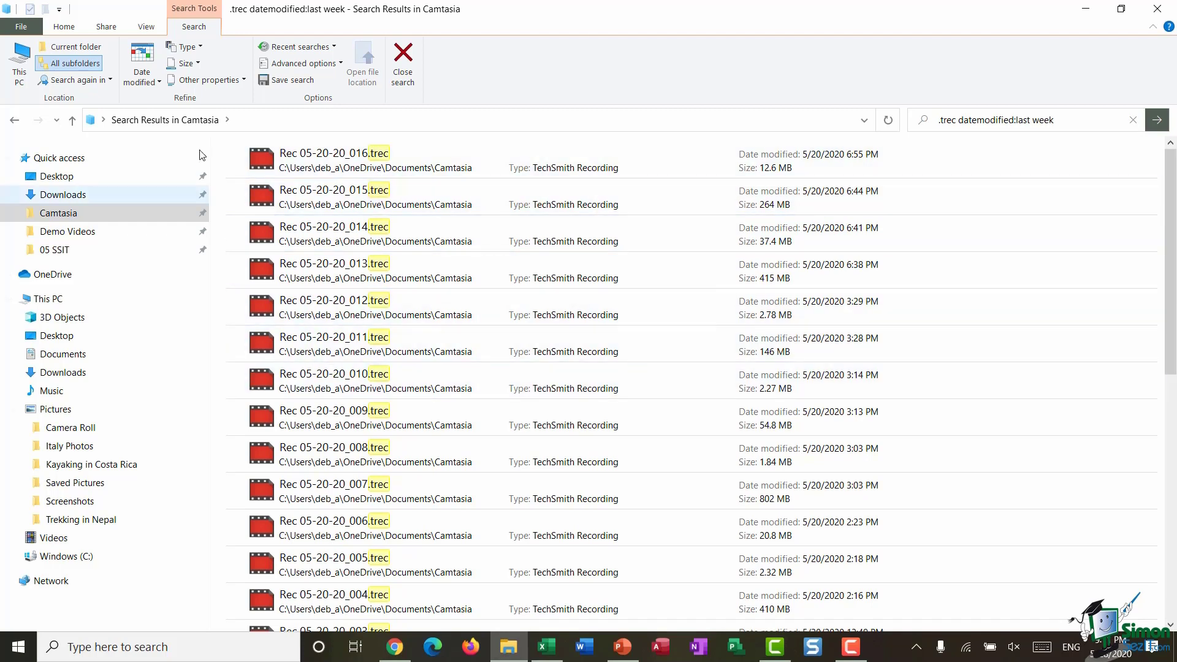
Further limit the results to medium-sized files (1–128 MB)
{"action": "left_click", "coordinate": [194, 64]}
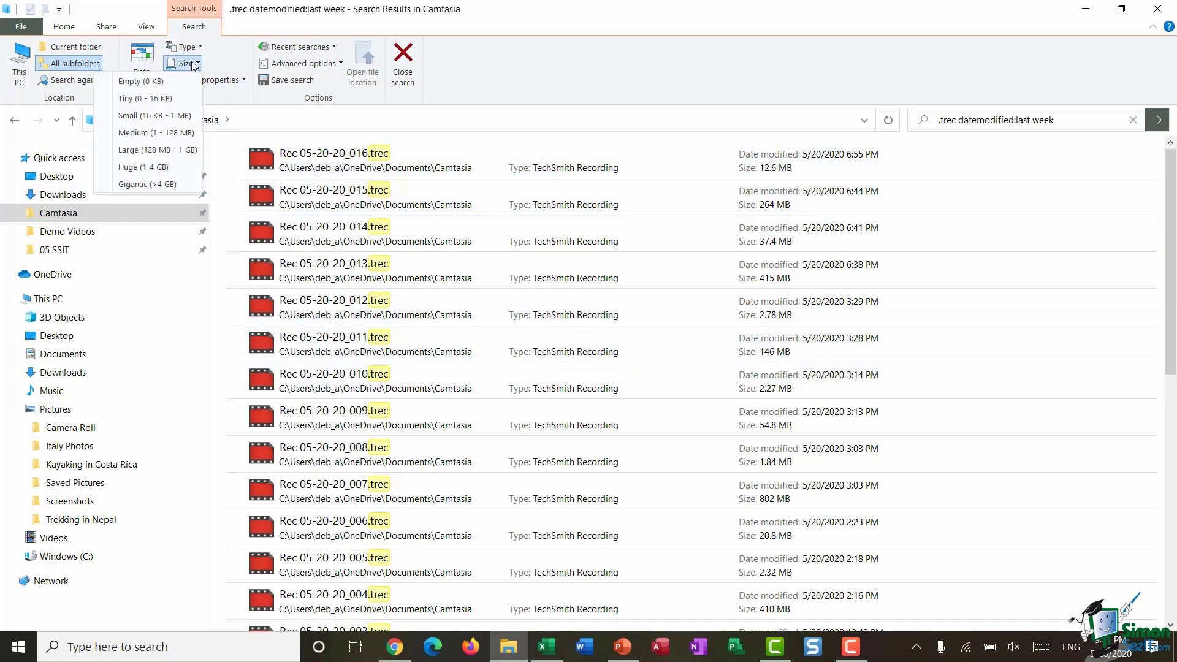
{"action": "left_click", "coordinate": [158, 133]}
{"action": "scroll", "coordinate": [543, 215], "scroll_direction": "down", "scroll_amount": 2}
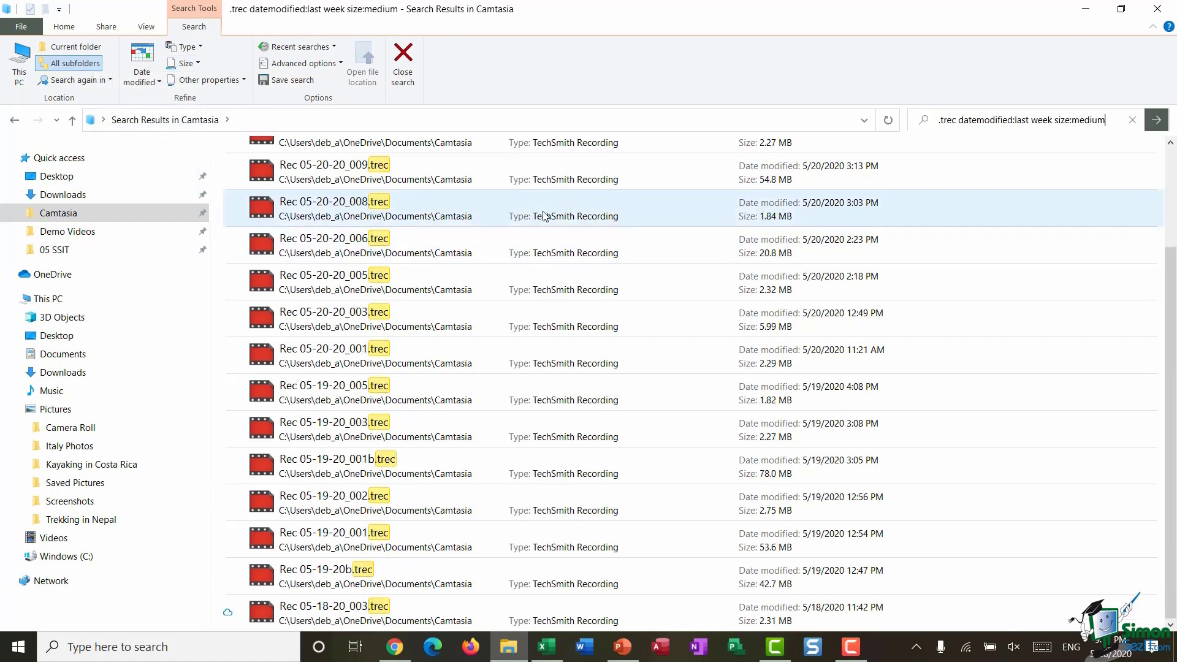
{"action": "scroll", "coordinate": [544, 215], "scroll_direction": "up", "scroll_amount": 2}
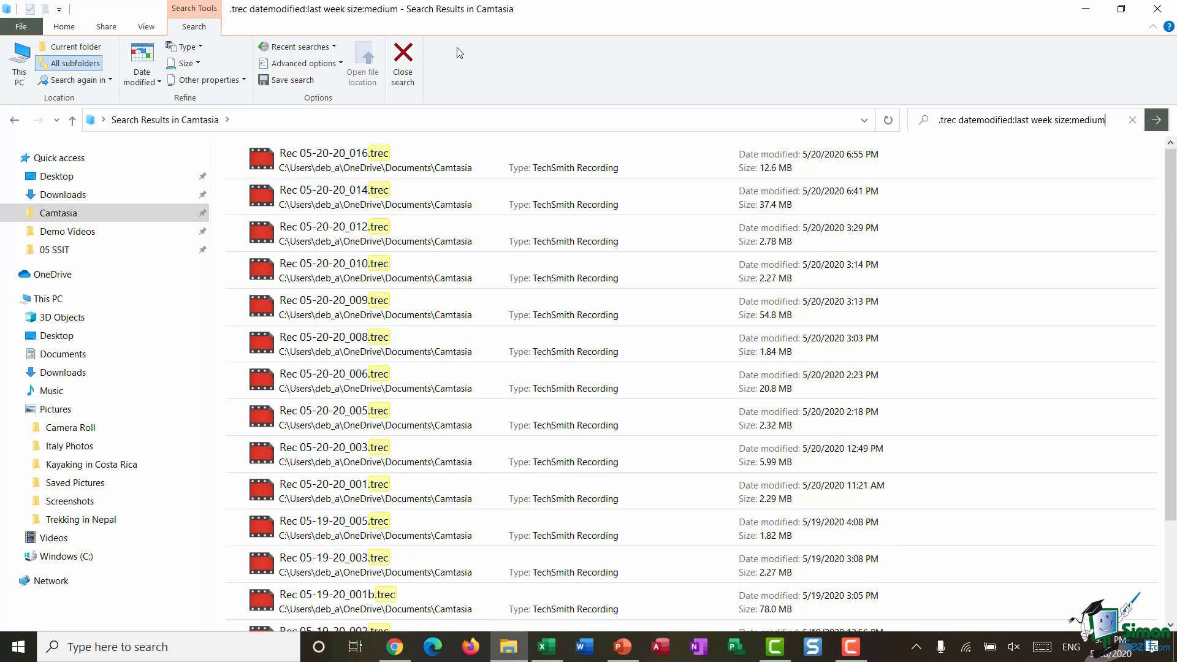
Close the filtered .trec search so all Camtasia recordings are listed again
{"action": "left_click", "coordinate": [403, 62]}
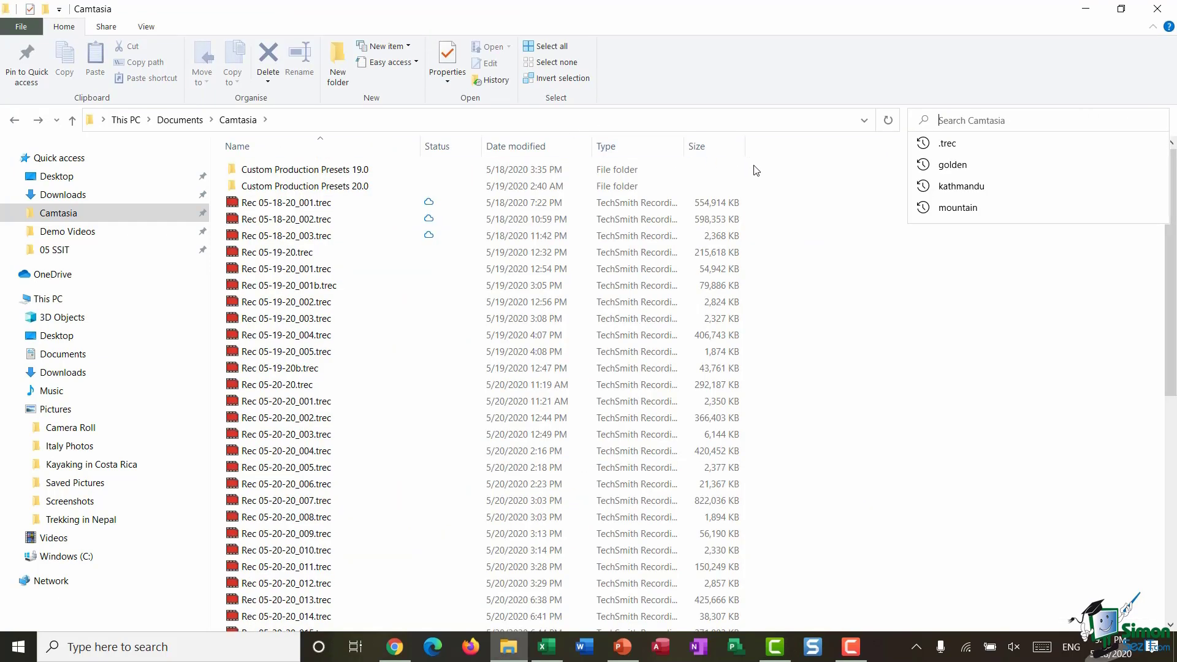